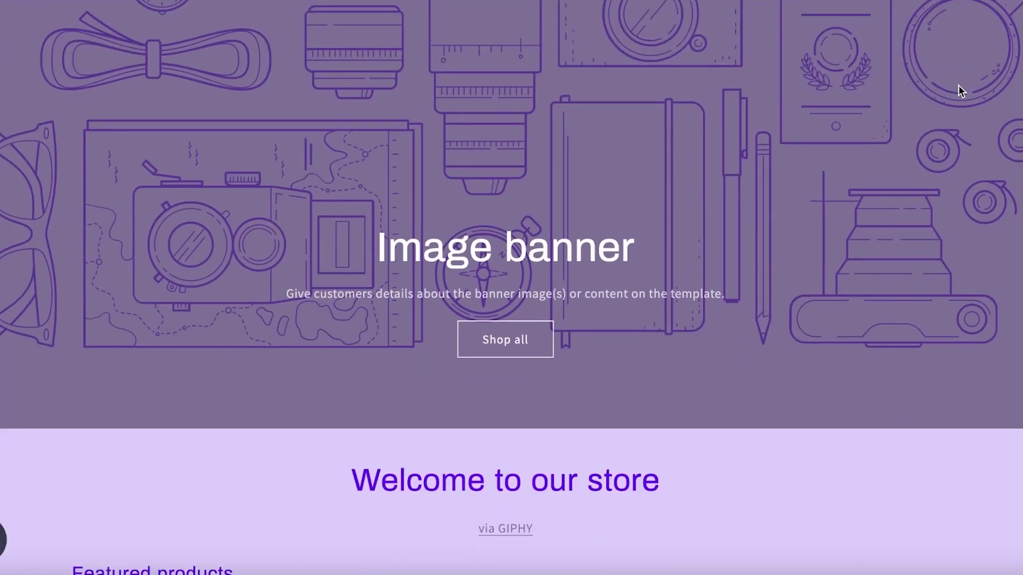
scroll(747, 159, "down", 20)
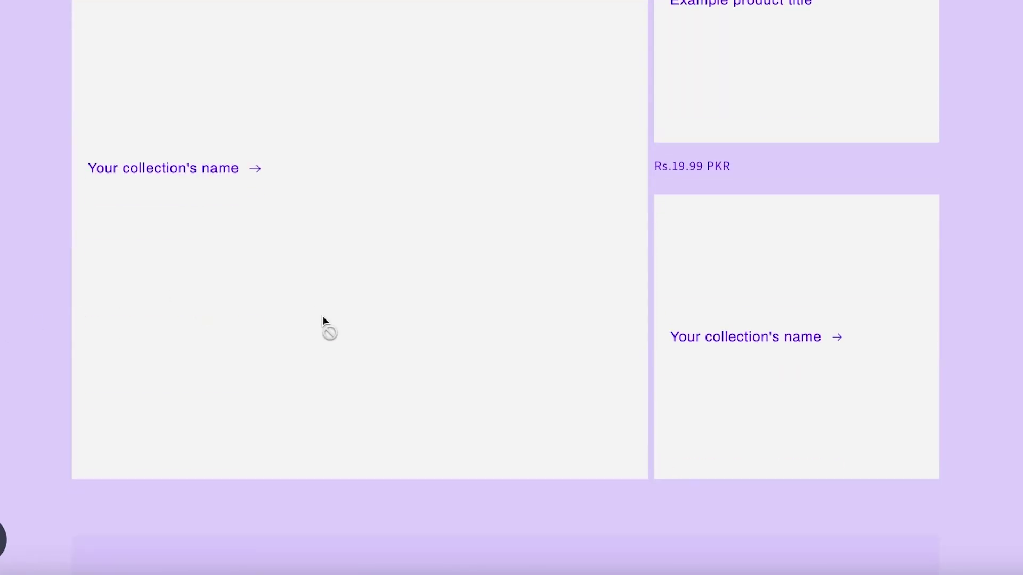
Scroll through the Durden Clothing storefront, then close its tab to return to the admin.
scroll(322, 325, "up", 3)
scroll(443, 279, "up", 10)
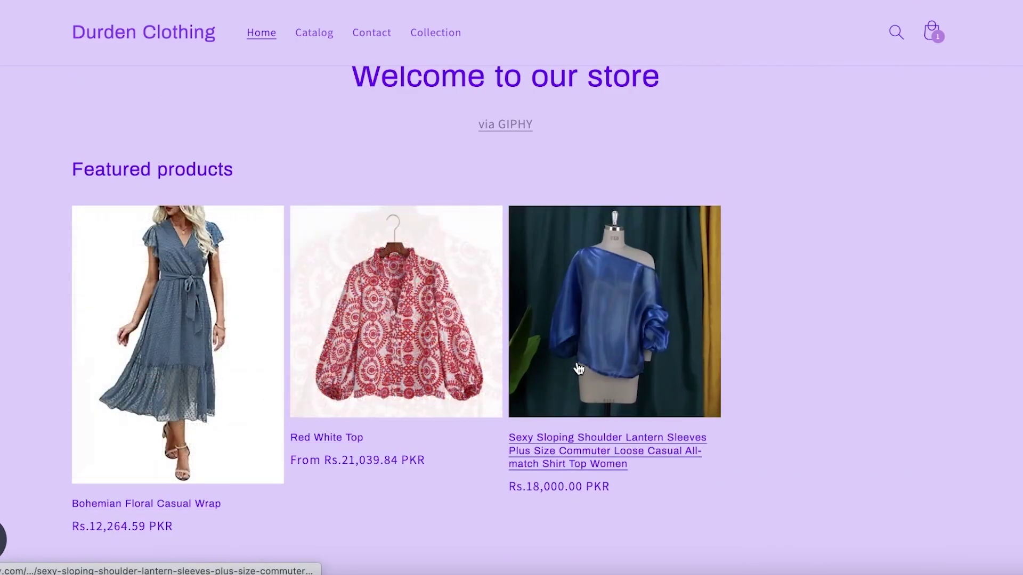
scroll(983, 204, "up", 10)
key("ctrl+w")
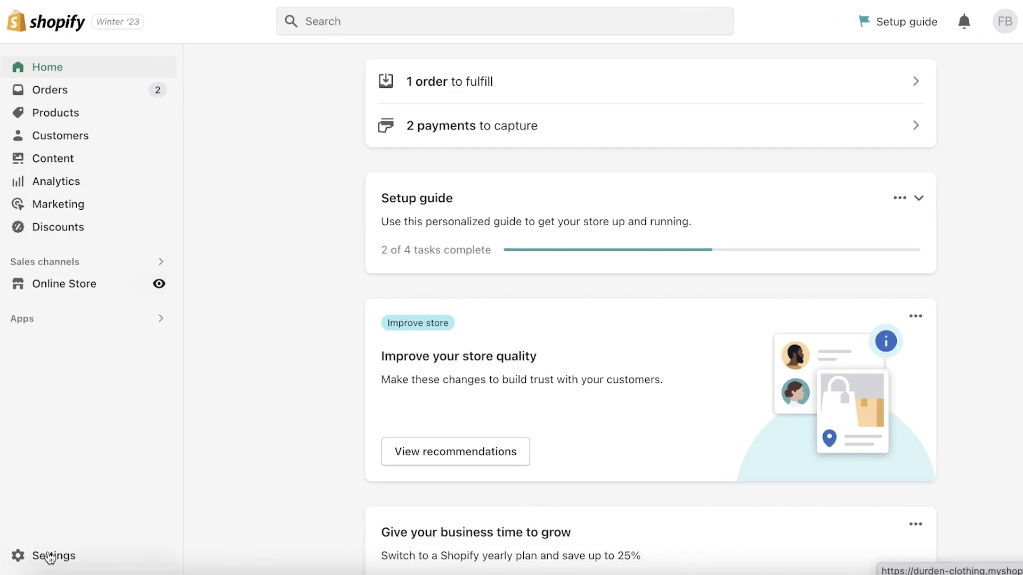
left_click(49, 556)
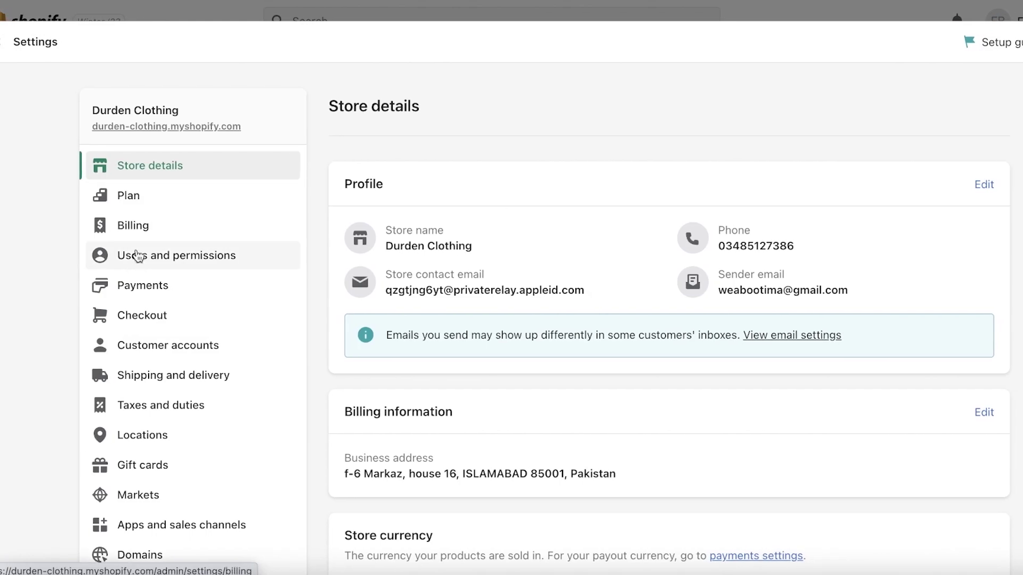
left_click(117, 386)
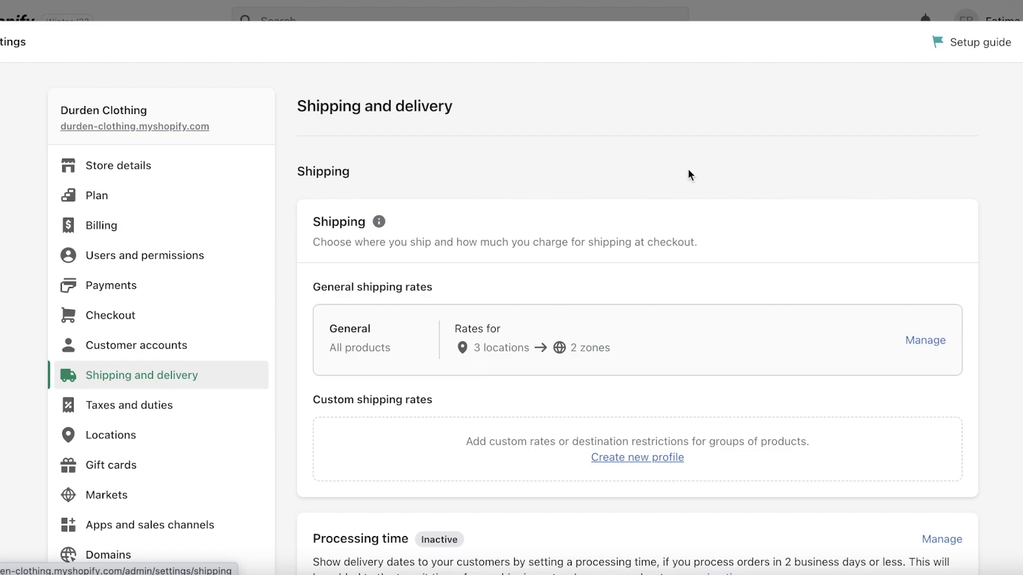
scroll(770, 46, "down", 9)
scroll(361, 283, "down", 2)
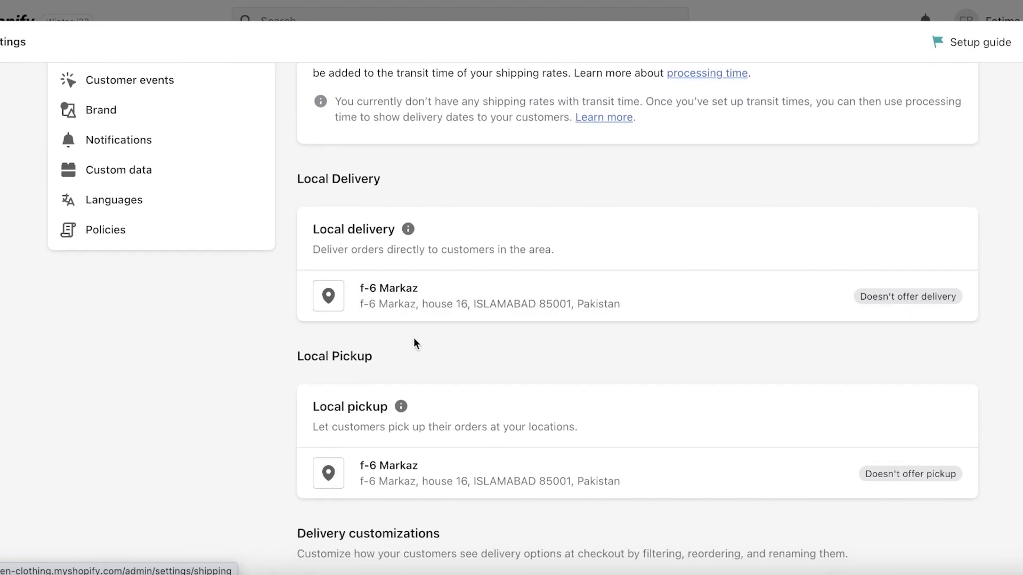
scroll(539, 473, "down", 2)
scroll(539, 474, "down", 8)
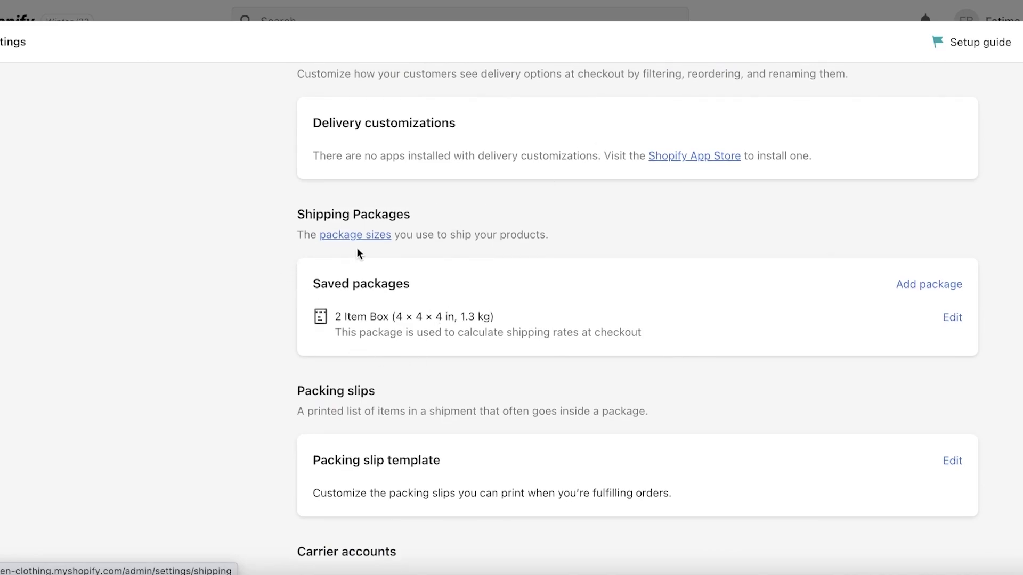
scroll(412, 209, "down", 4)
scroll(511, 197, "down", 4)
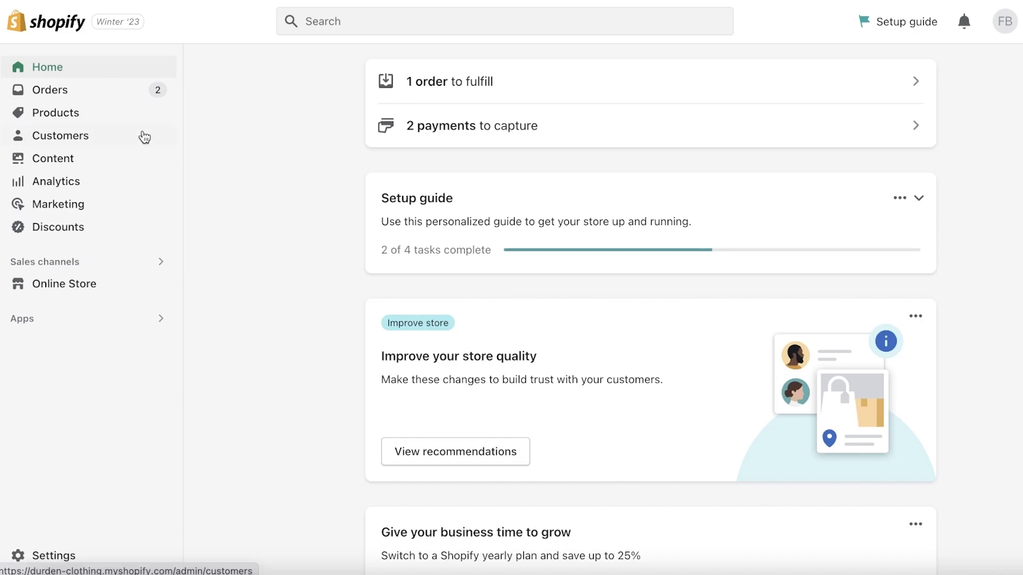
View the products list, then browse Settings through taxes and shipping to an installed dropshipping app's details.
left_click(112, 110)
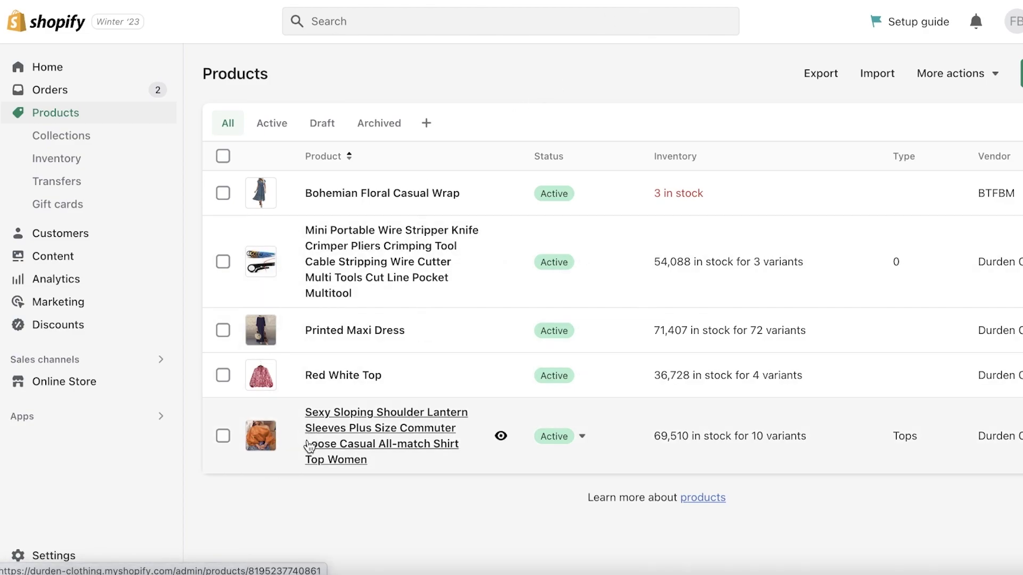
left_click(55, 553)
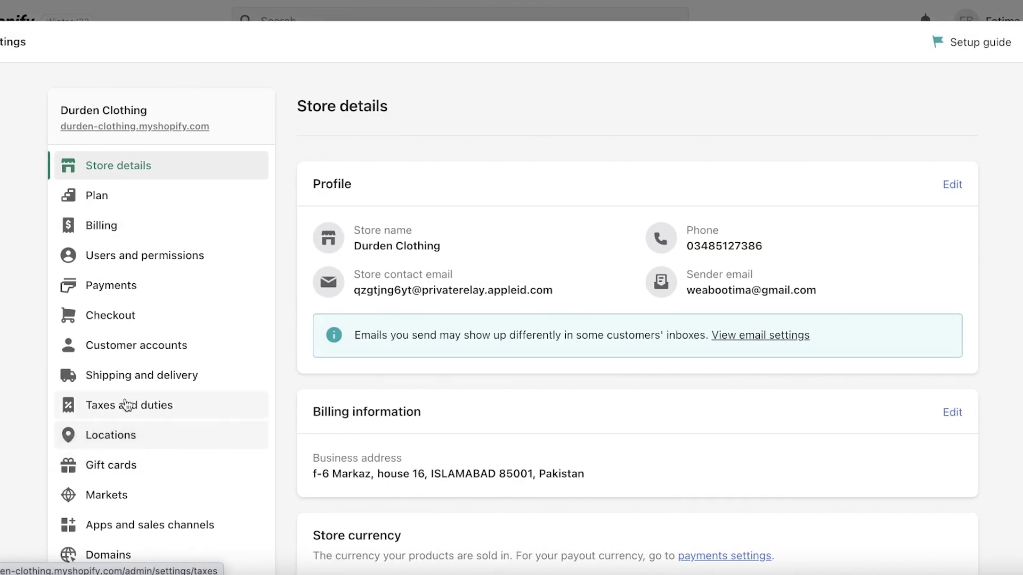
left_click(99, 404)
left_click(137, 376)
scroll(116, 470, "down", 1)
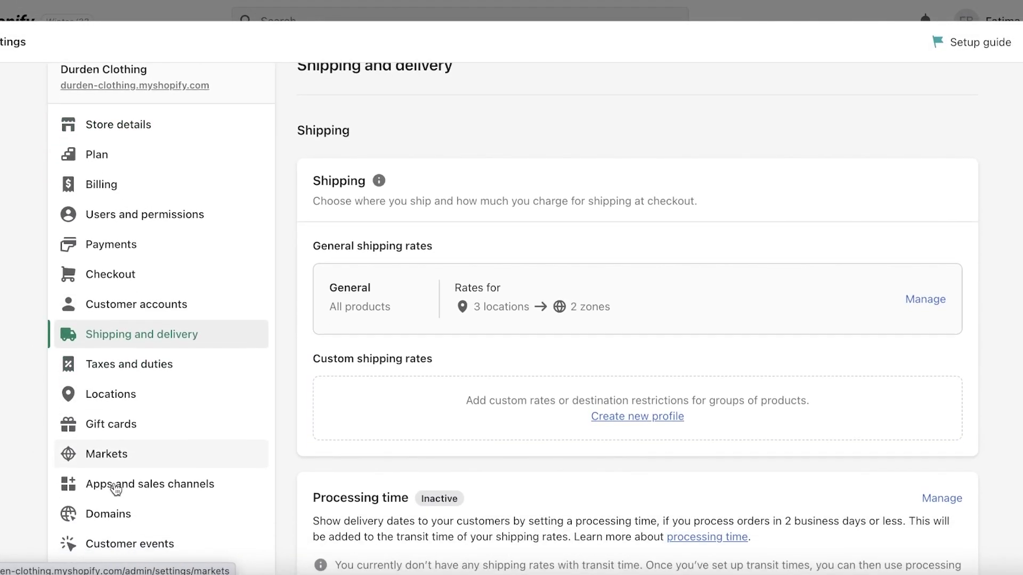
left_click(155, 482)
left_click(353, 333)
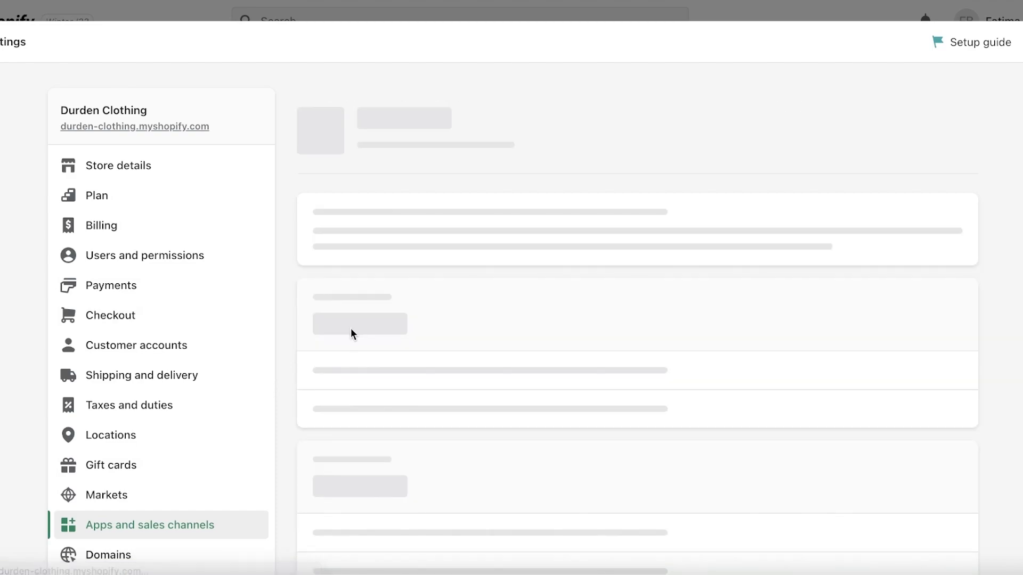
Open the DSers-AliExpress Dropshipping details, then go back to the four-entry installed apps list.
left_click(373, 364)
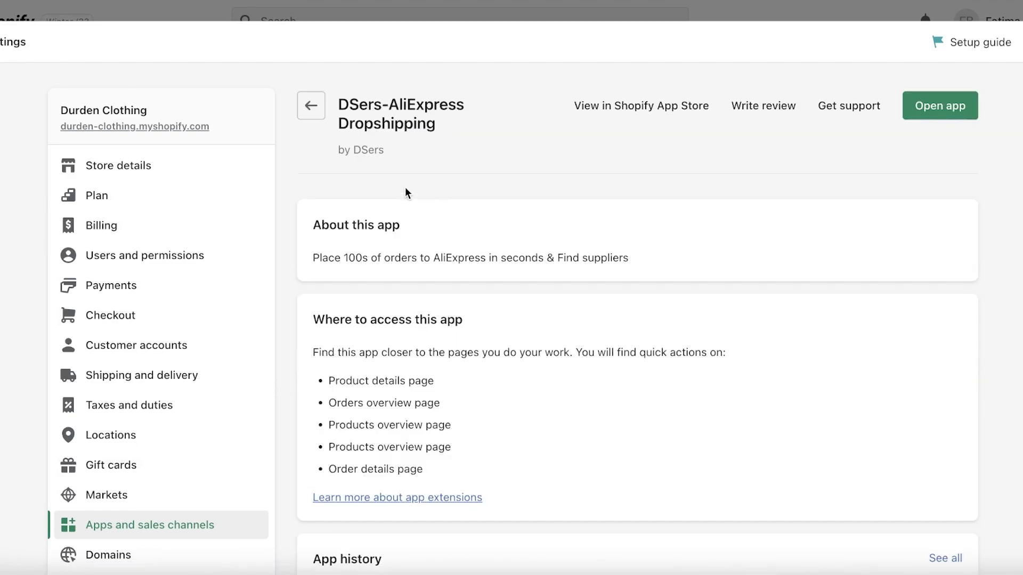
left_click(323, 114)
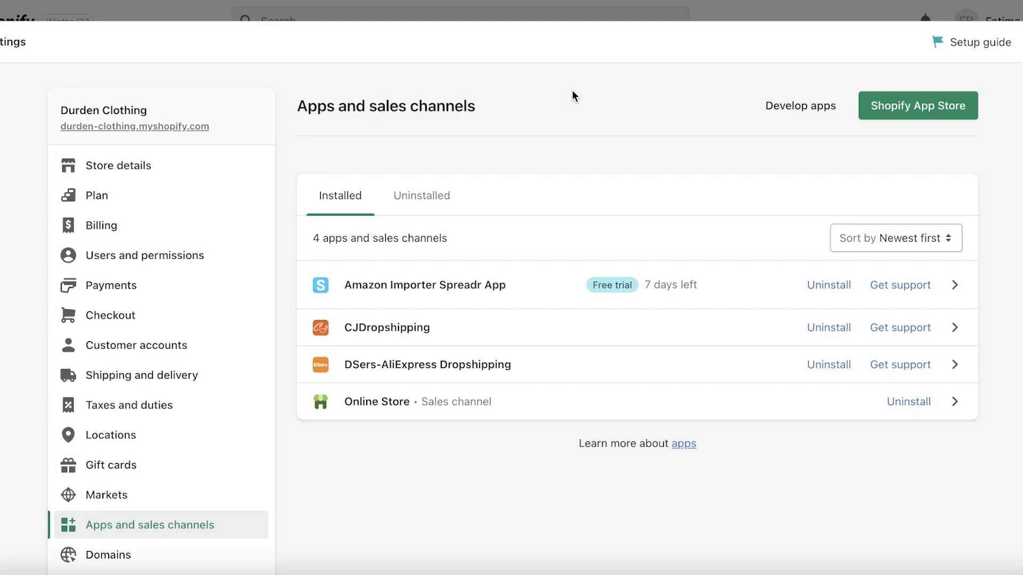
Close Settings and look over the five active products, including Printed Maxi Dress and Red White Top.
scroll(572, 91, "down", 1)
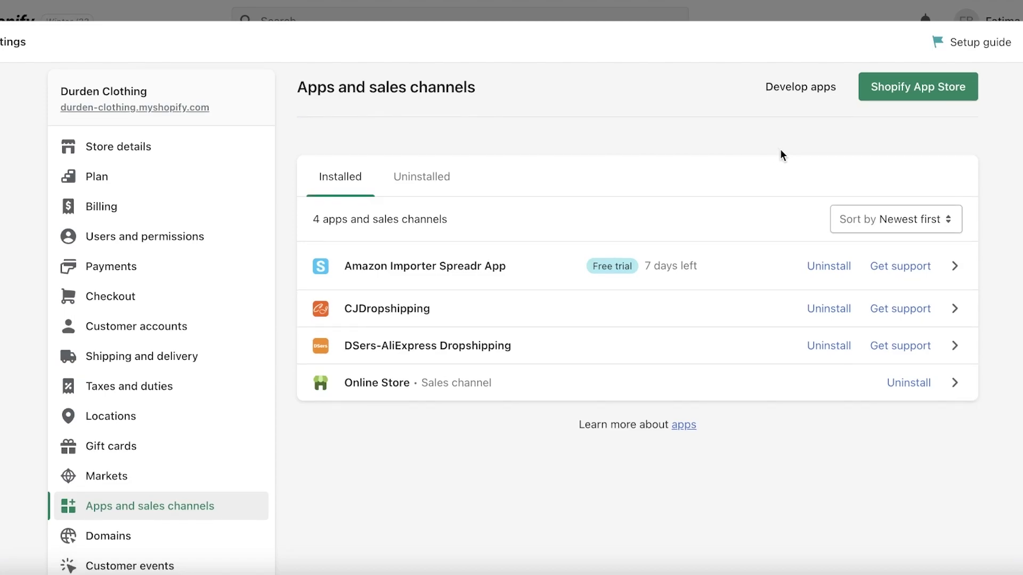
scroll(527, 130, "down", 3)
key("Escape")
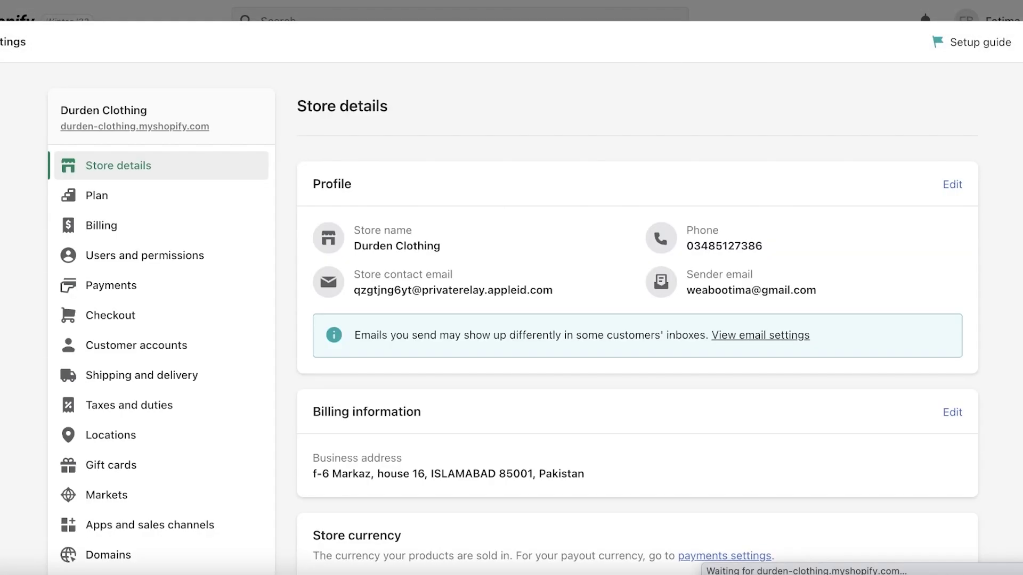
scroll(87, 421, "down", 7)
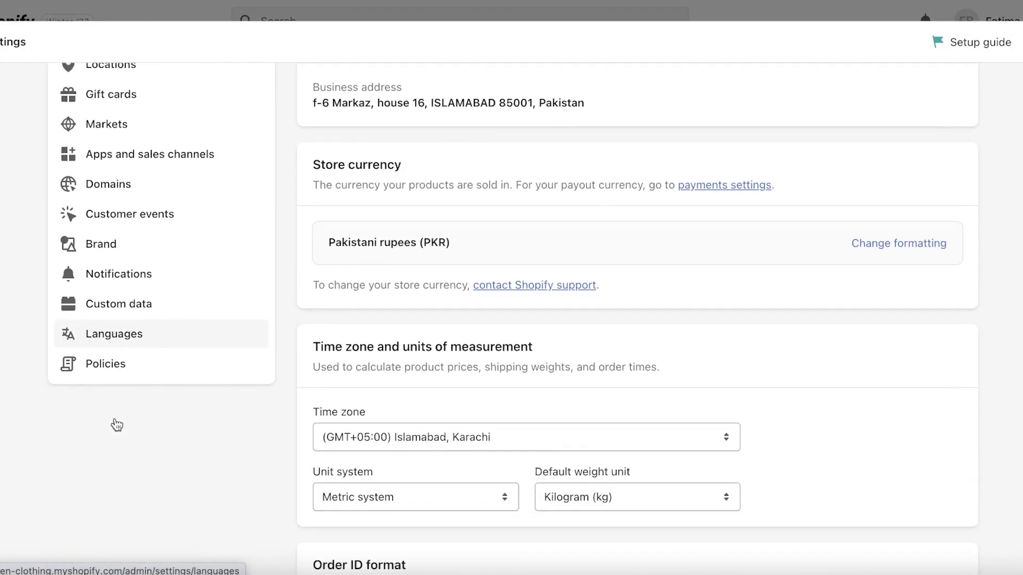
scroll(118, 336, "up", 4)
left_click(195, 285)
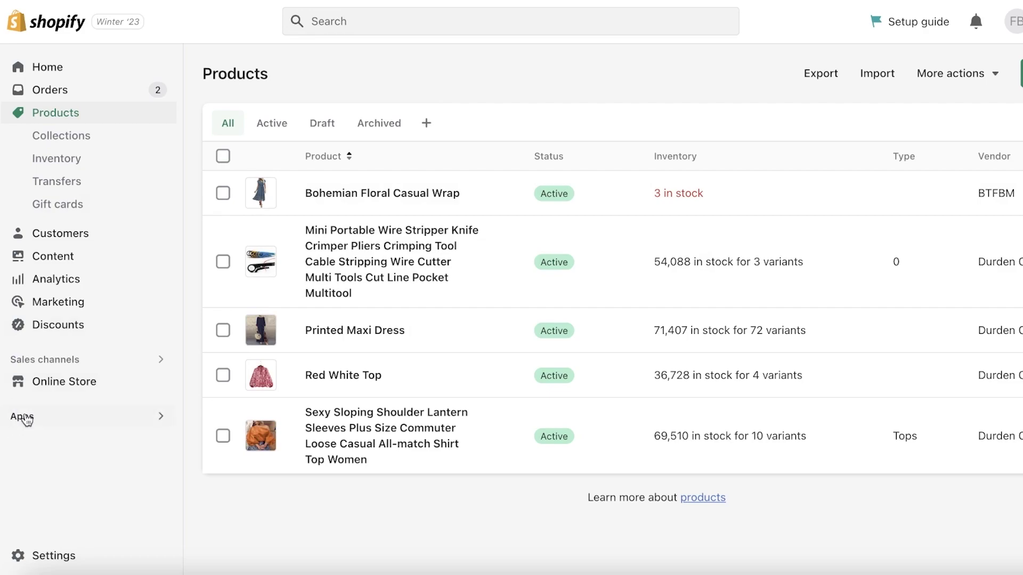
In Online Store Preferences, paste 'Durden Clothing' as the homepage title and move to the meta description.
left_click(66, 383)
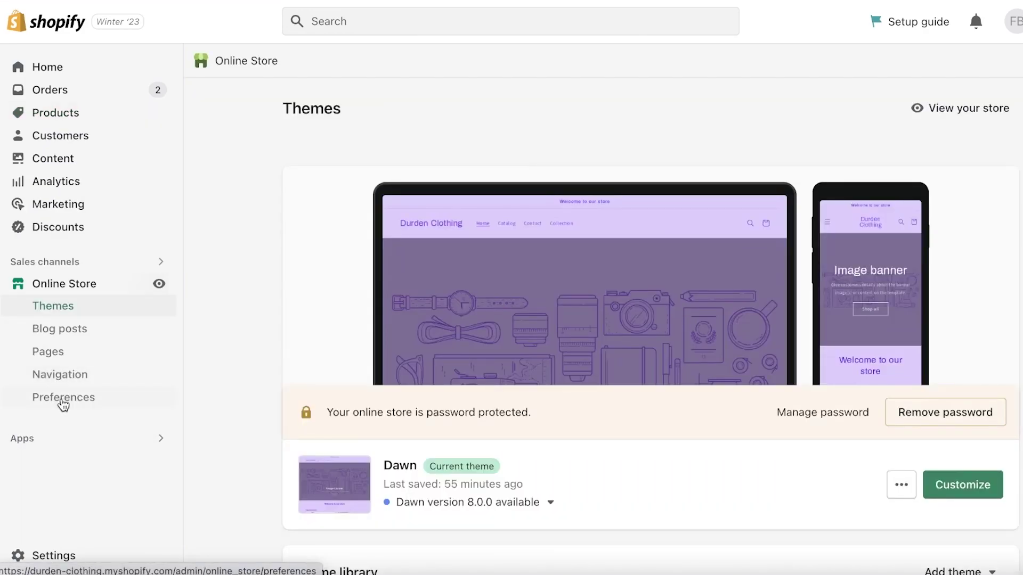
left_click(63, 402)
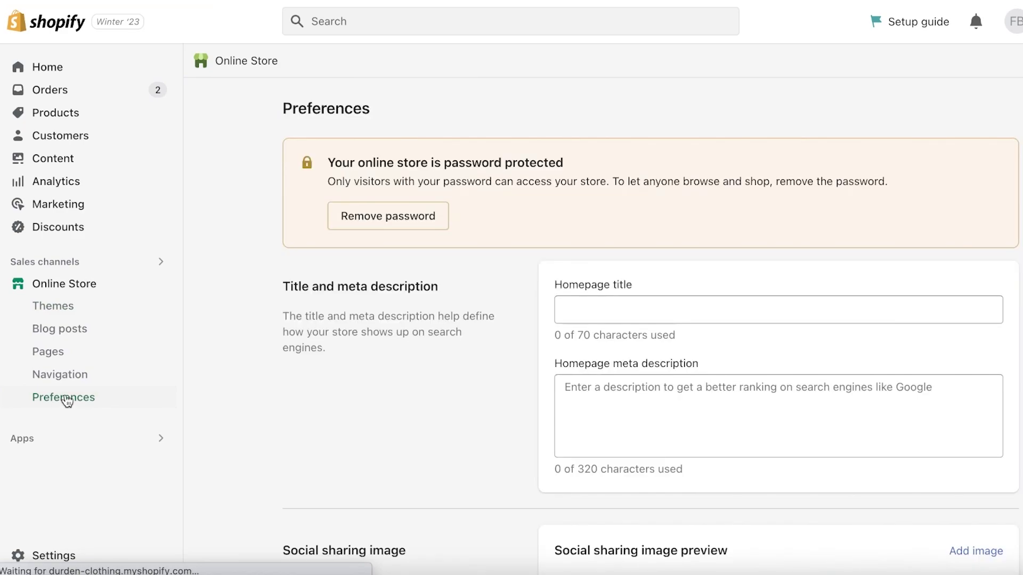
left_click(647, 300)
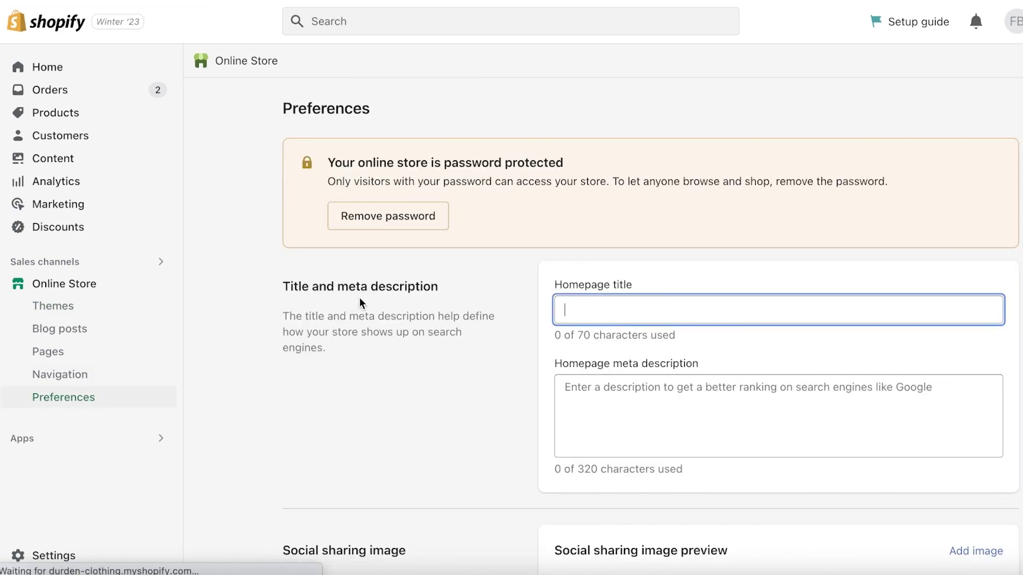
type("Durden Clothing")
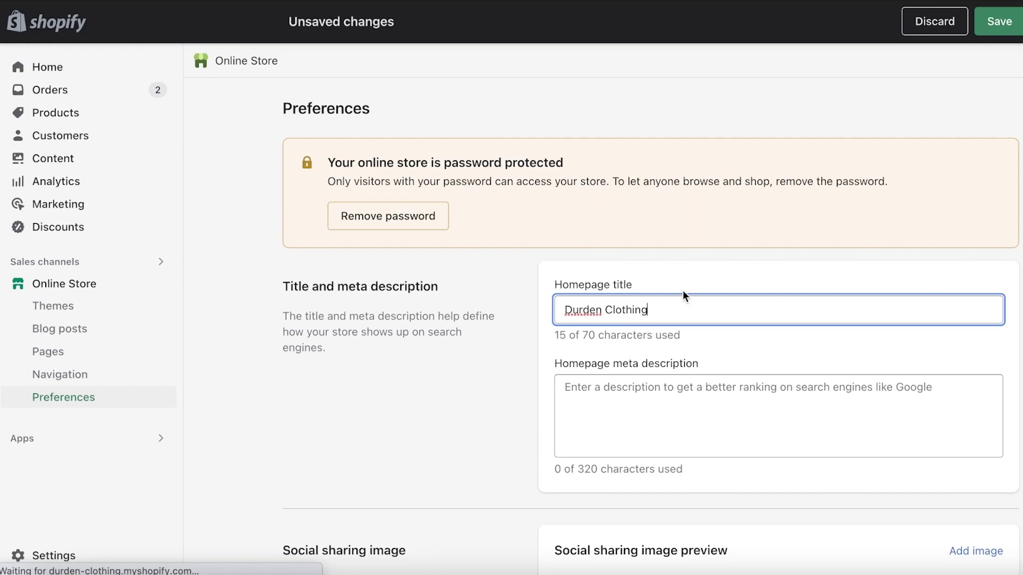
left_click_drag(559, 310, 707, 308)
left_click(700, 312)
left_click(598, 400)
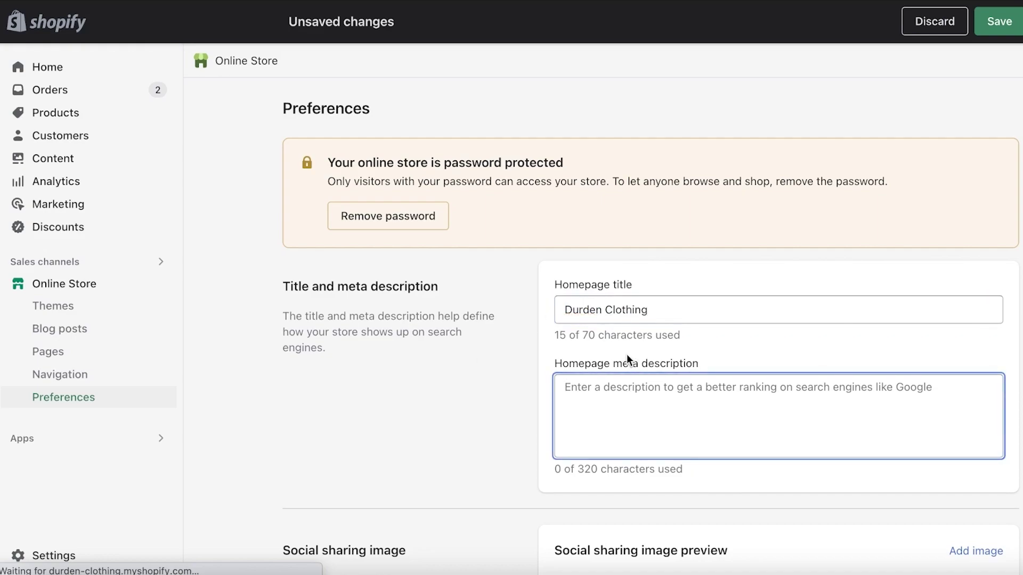
Uncheck 'Restrict access to visitors with the password' in Preferences.
left_click(489, 363)
scroll(474, 373, "down", 4)
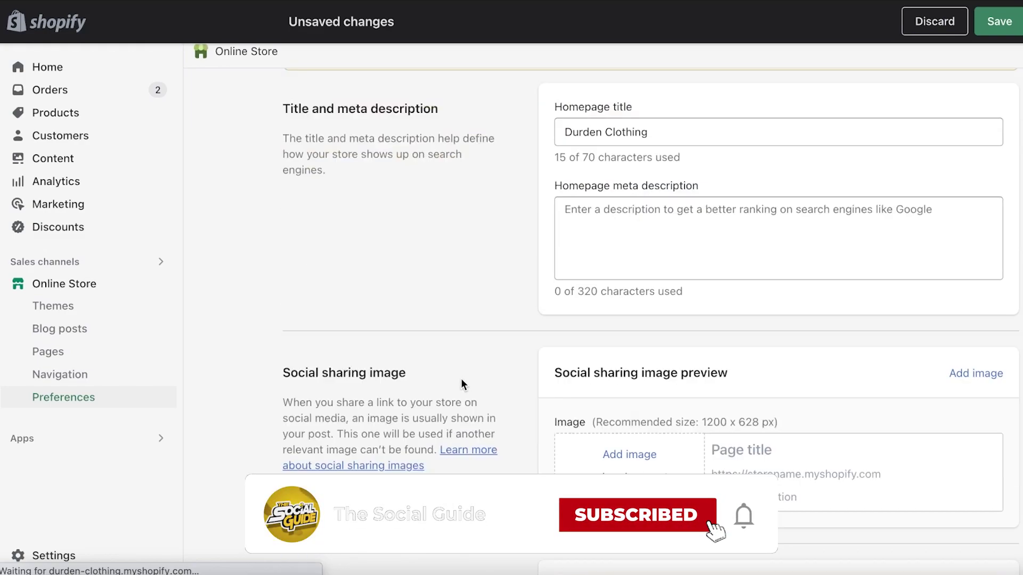
scroll(511, 308, "down", 3)
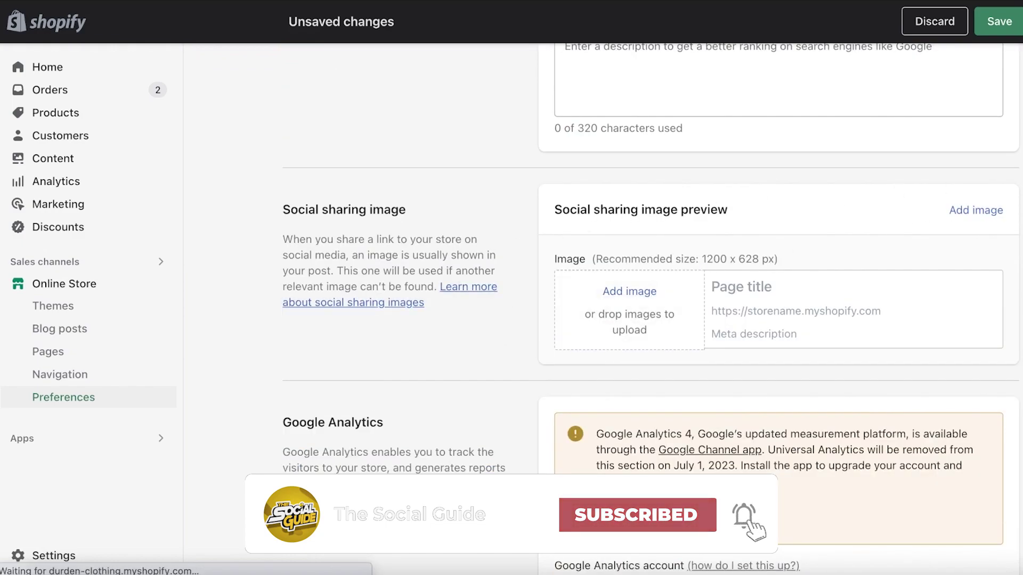
scroll(480, 277, "down", 5)
scroll(895, 230, "down", 12)
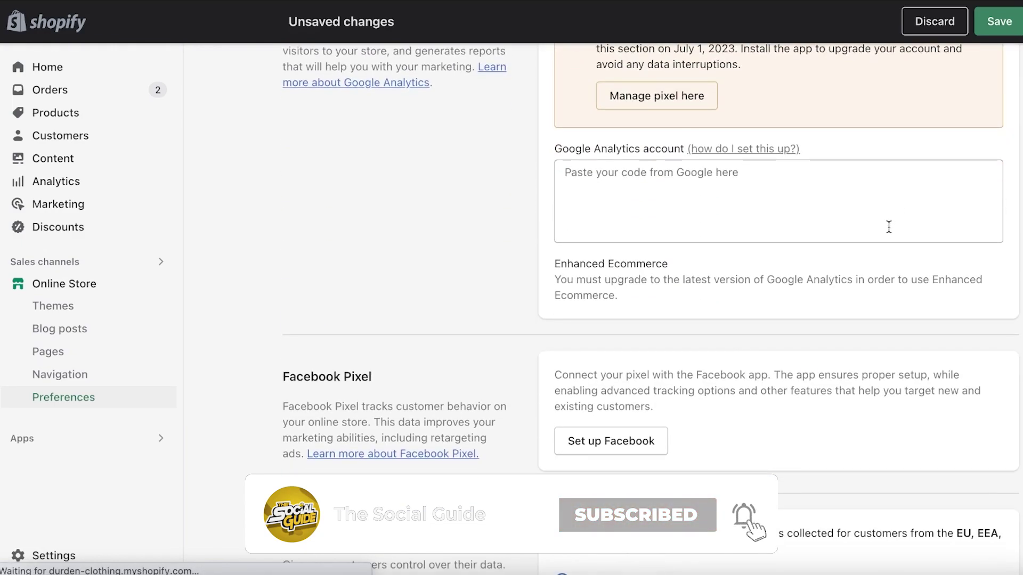
scroll(686, 232, "down", 9)
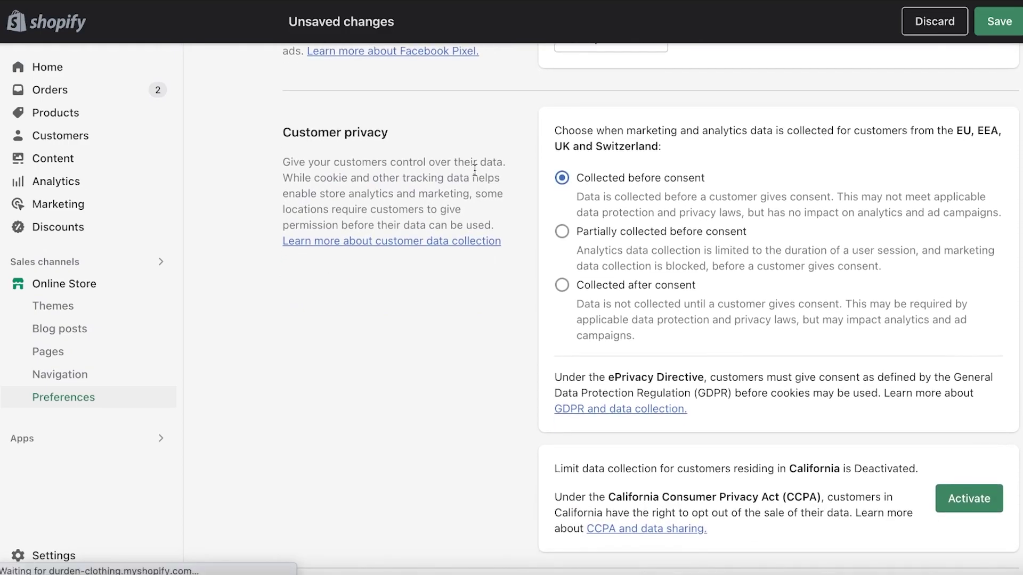
scroll(750, 211, "up", 8)
scroll(751, 212, "down", 8)
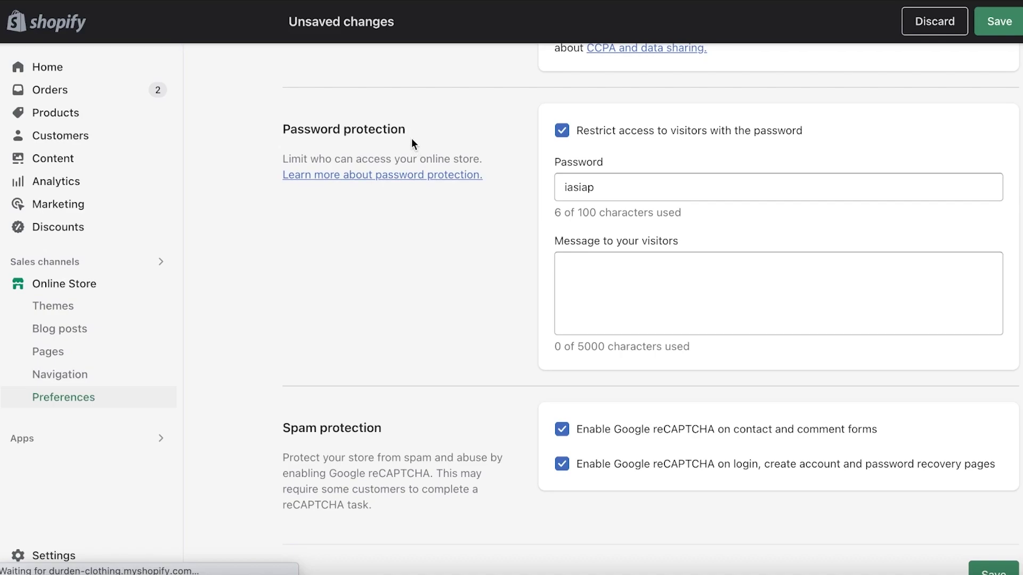
scroll(546, 136, "up", 1)
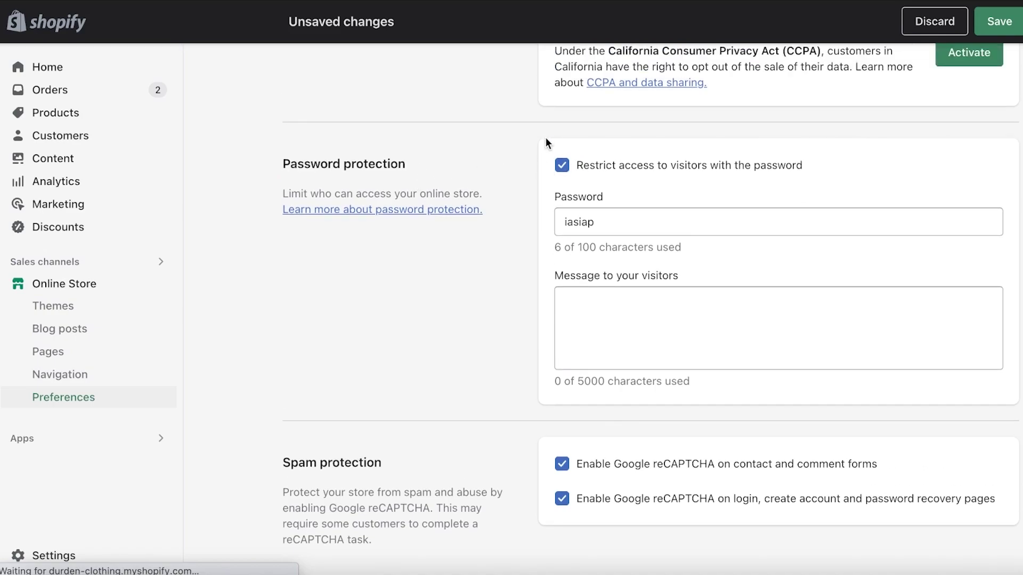
left_click(563, 168)
Turn off reCAPTCHA on contact/comment forms and on login/account pages.
scroll(561, 168, "down", 2)
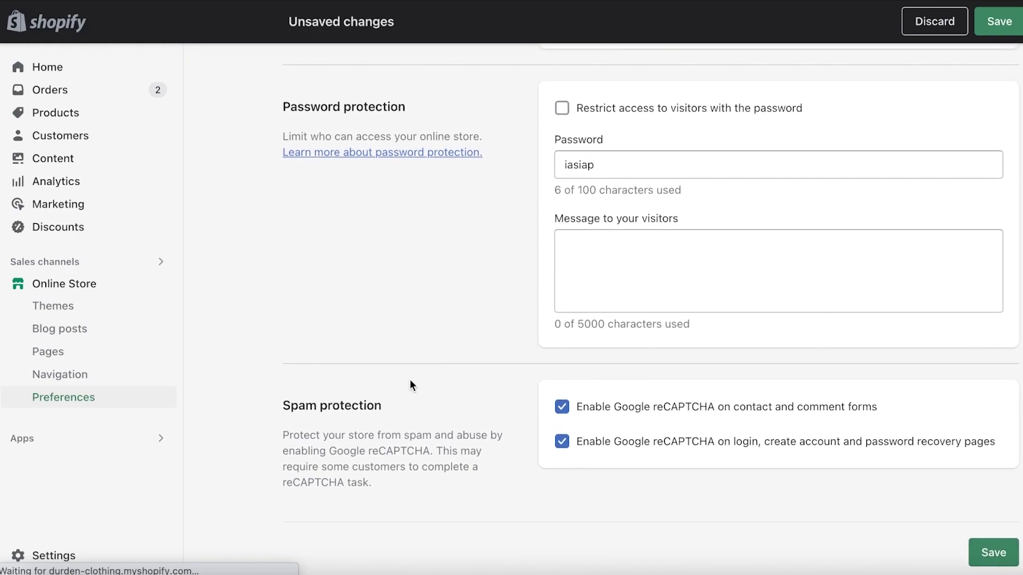
left_click(562, 442)
left_click(562, 409)
scroll(428, 326, "up", 2)
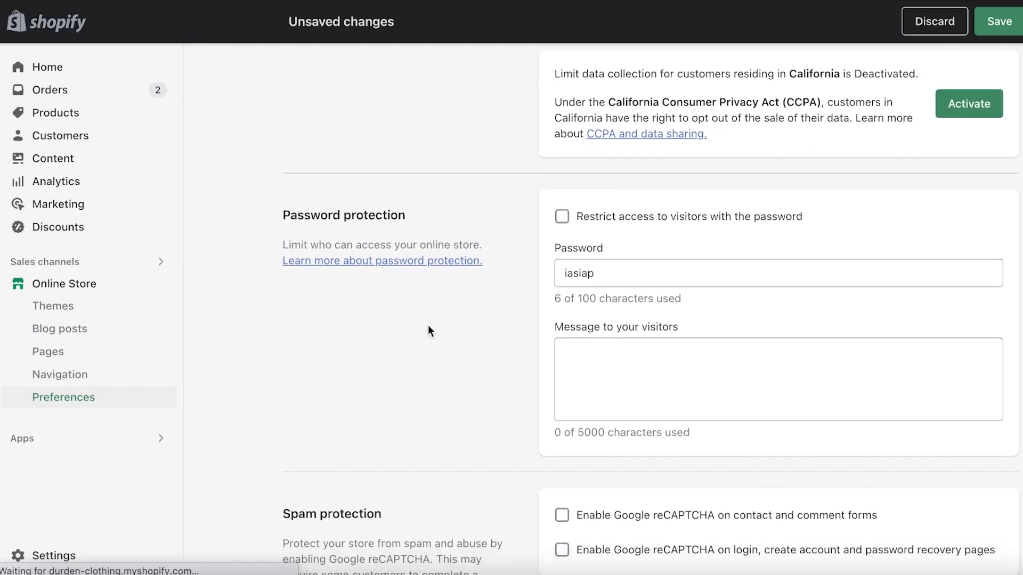
scroll(428, 327, "down", 2)
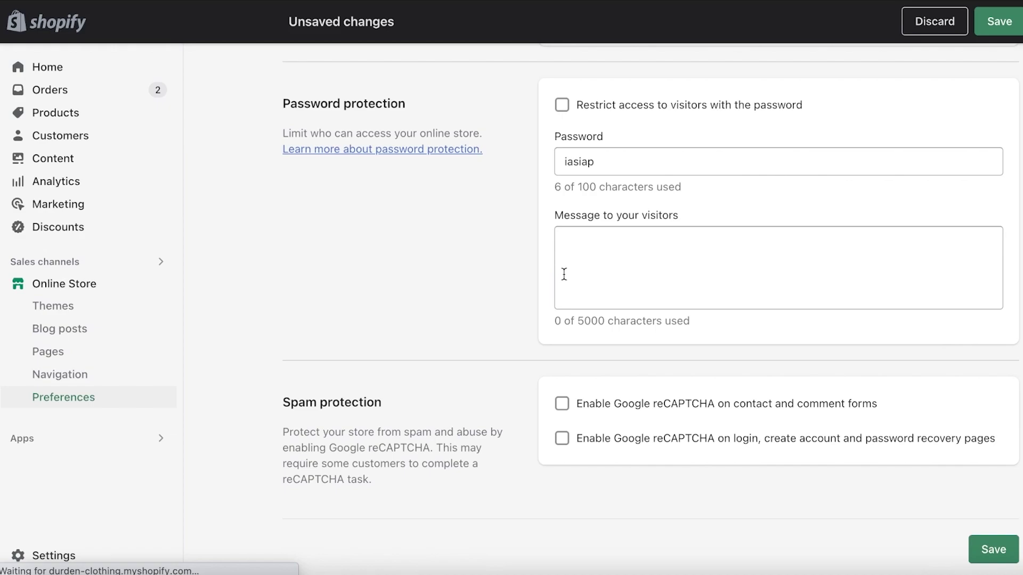
scroll(505, 292, "up", 20)
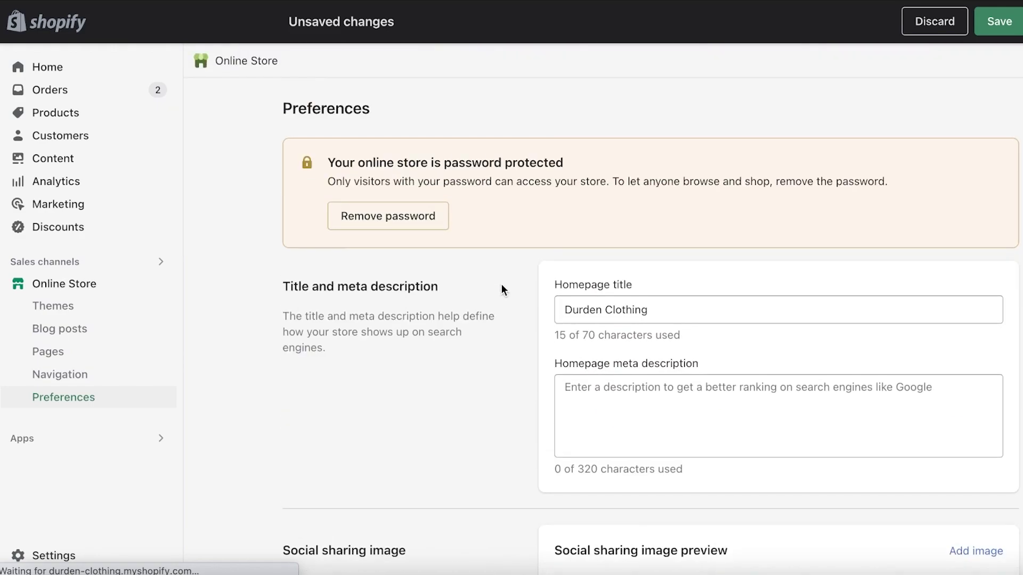
Save the preferences, dismiss the store-is-open notice, and check the live storefront.
left_click(999, 22)
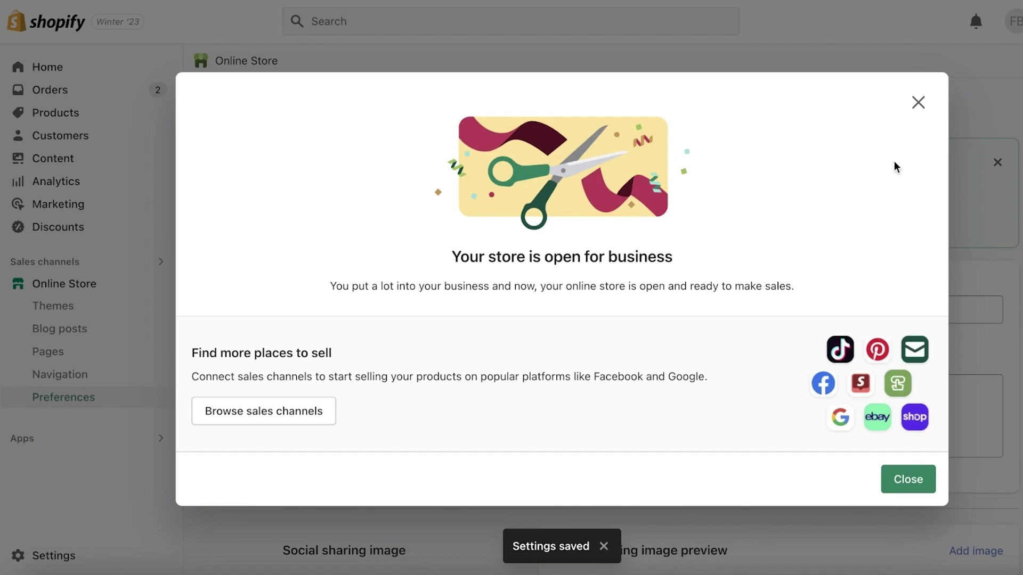
left_click(916, 111)
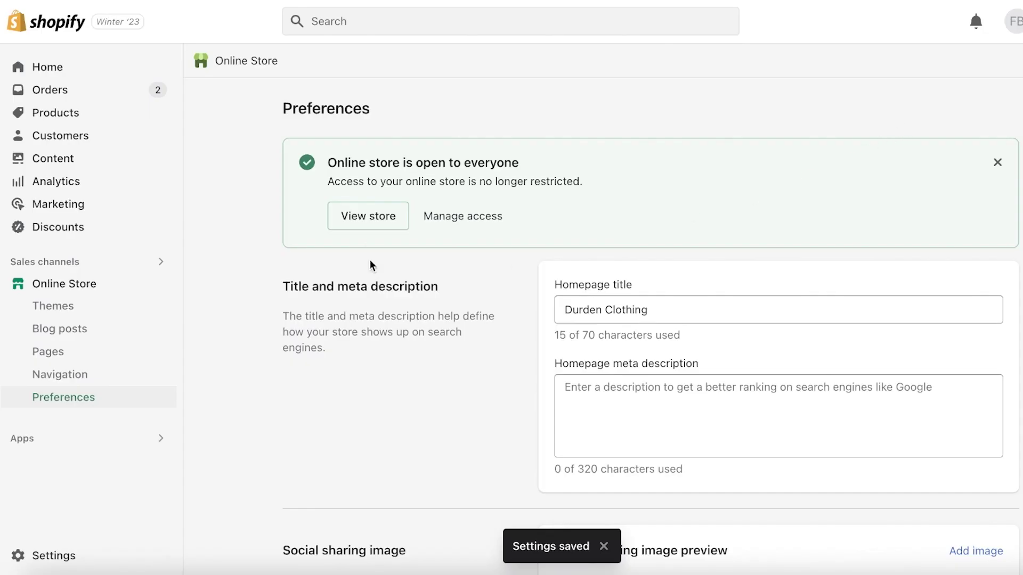
left_click(367, 216)
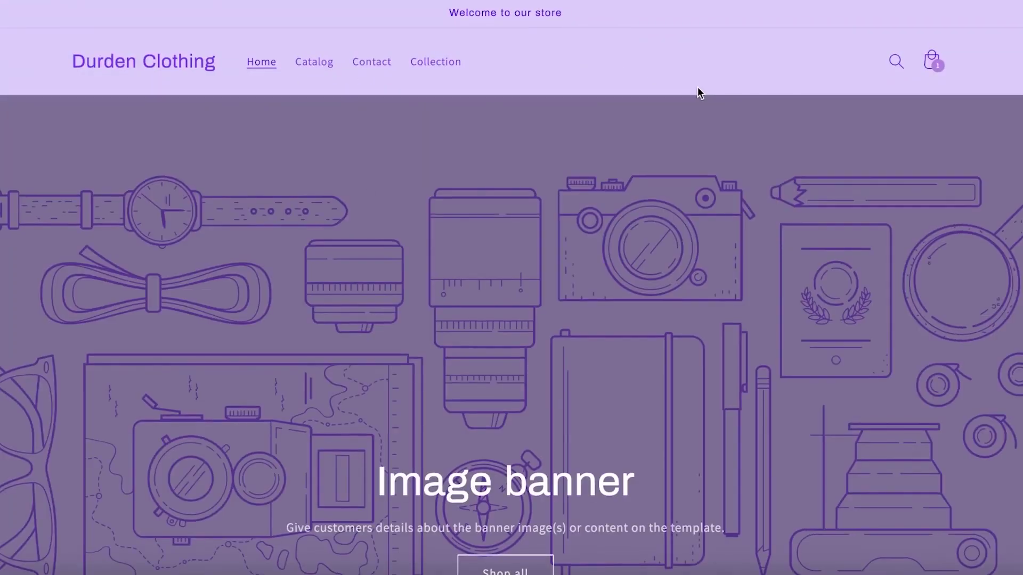
scroll(698, 91, "down", 10)
scroll(695, 91, "down", 3)
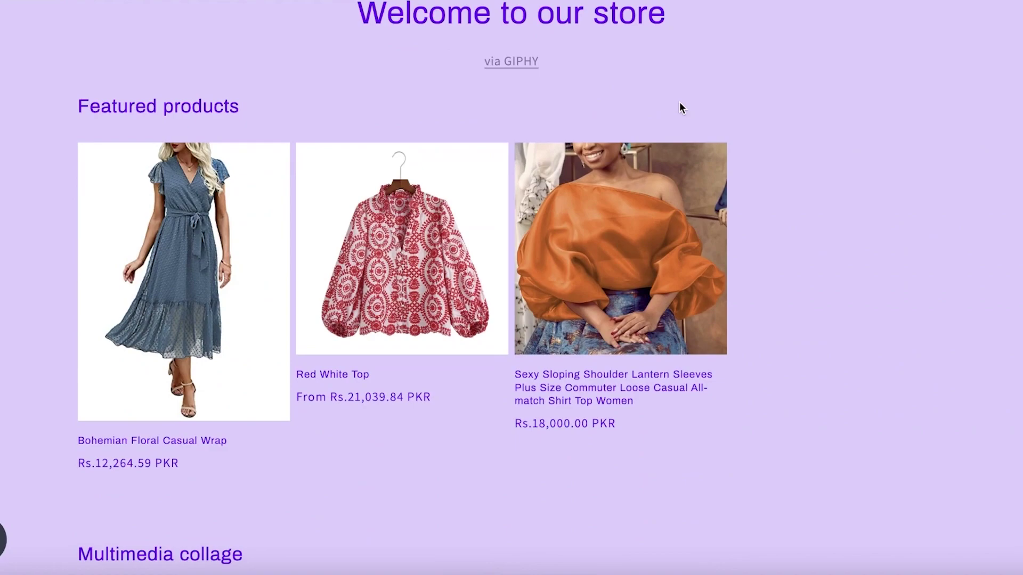
scroll(678, 109, "up", 10)
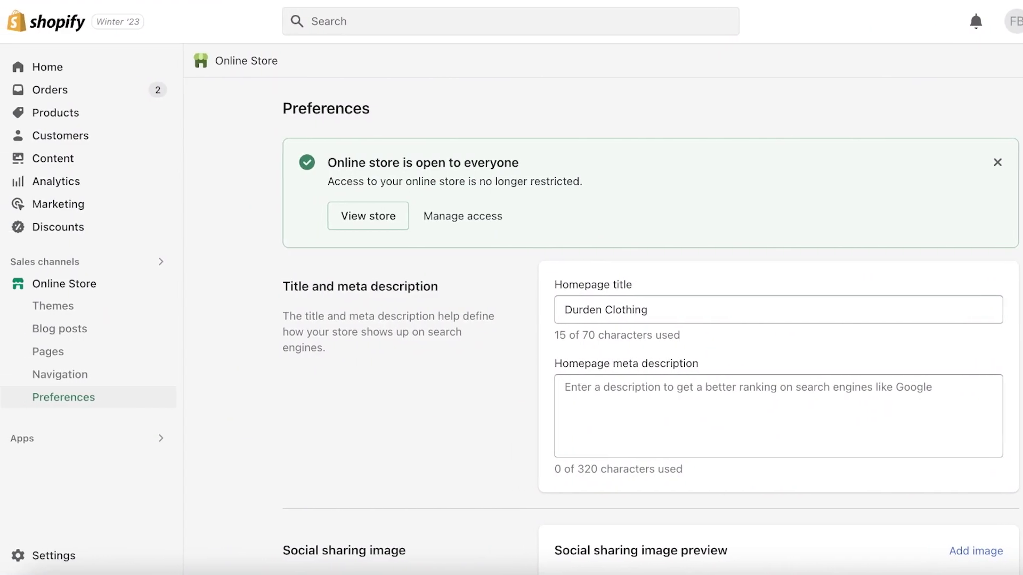
Re-check 'Restrict access to visitors with the password' and save the preferences.
scroll(753, 146, "down", 20)
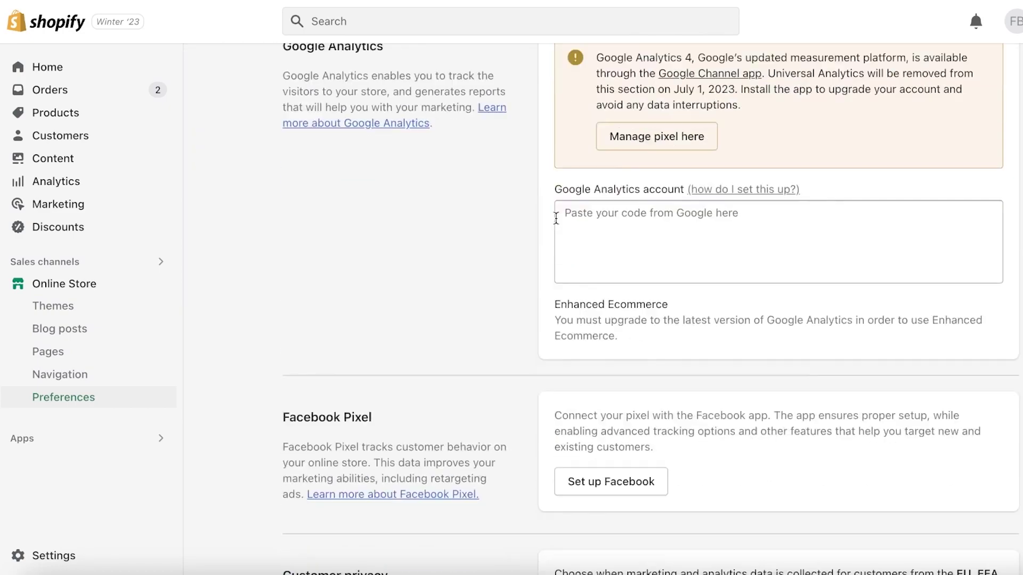
left_click(566, 109)
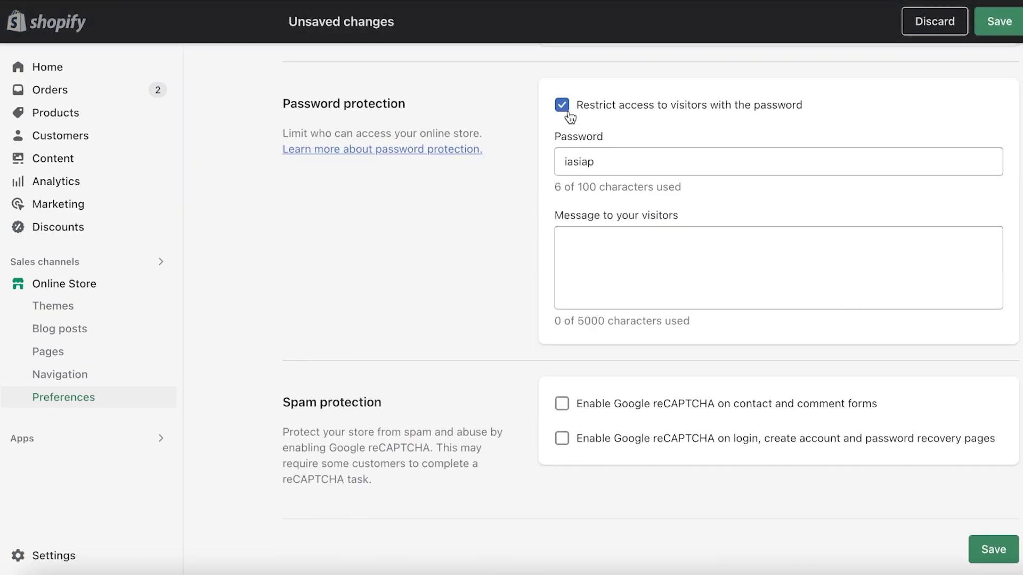
scroll(456, 211, "up", 3)
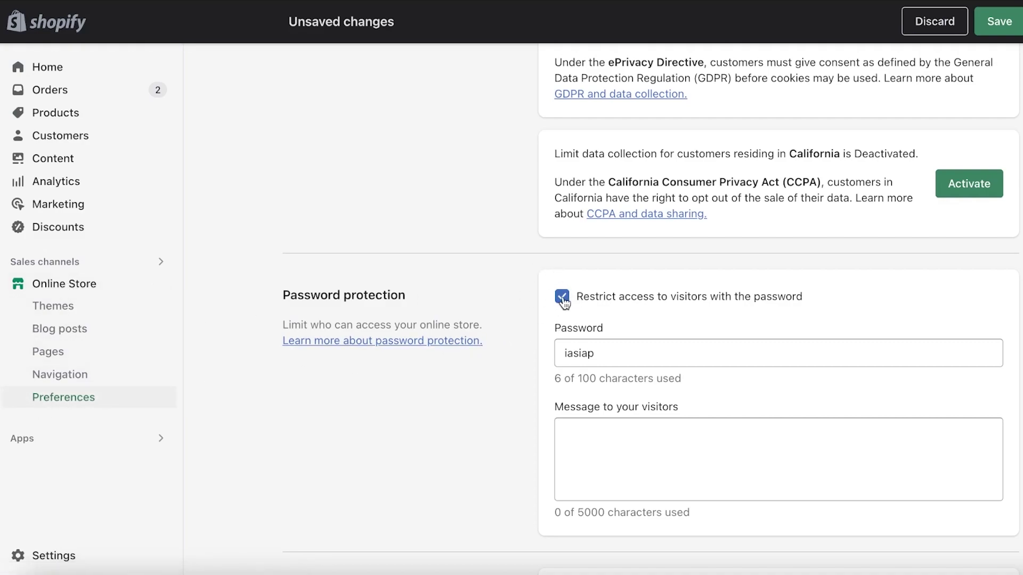
left_click(1008, 27)
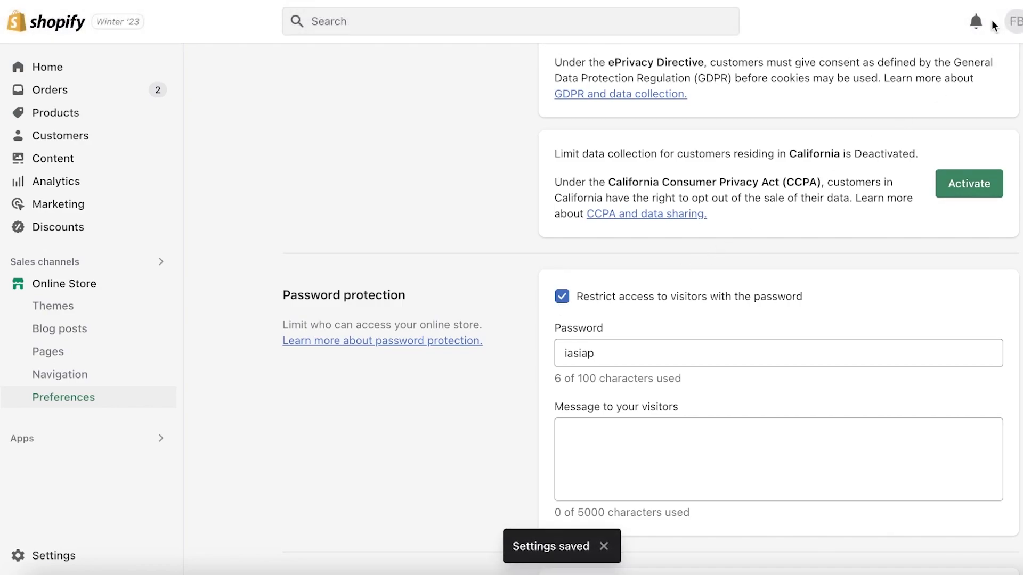
Review the store password field, then look at Orders and return to the Home dashboard.
scroll(692, 64, "down", 4)
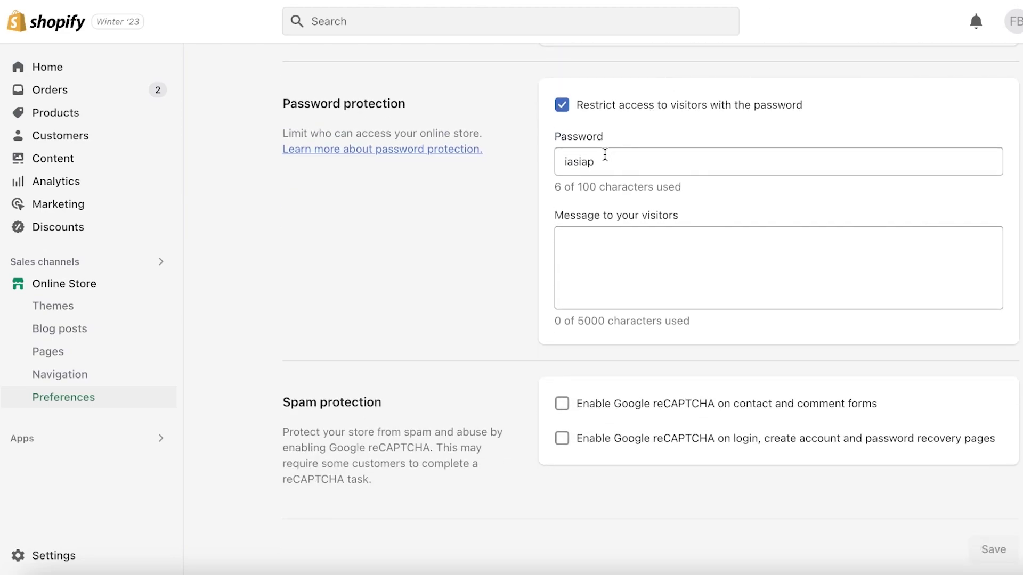
left_click_drag(605, 154, 467, 168)
left_click(467, 167)
scroll(476, 166, "down", 10)
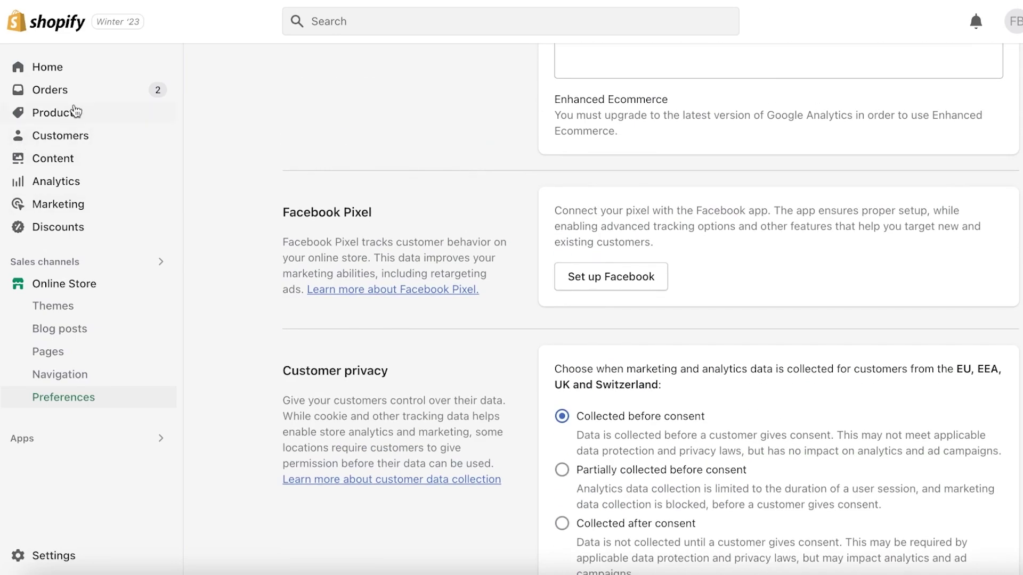
left_click(99, 88)
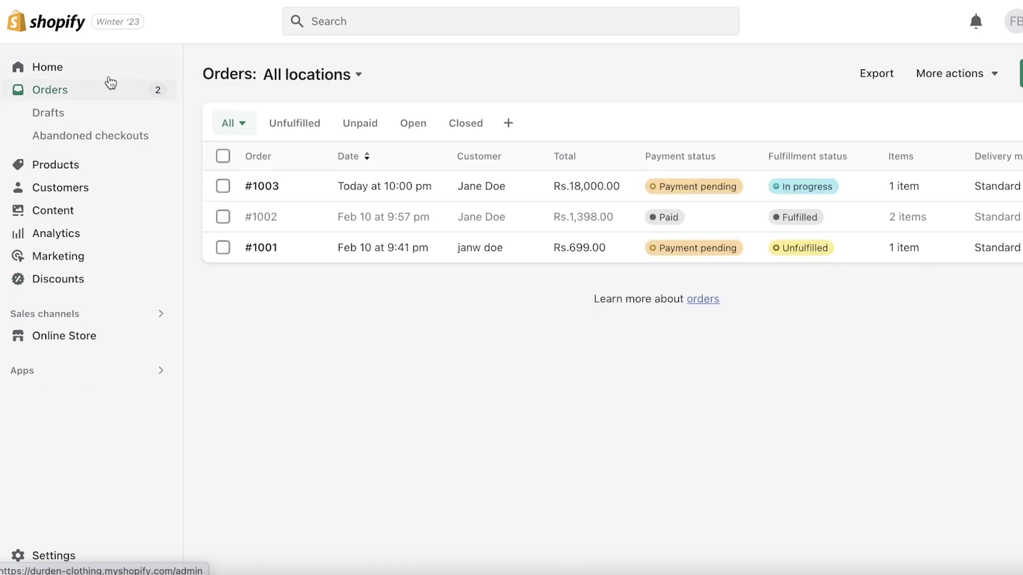
left_click(106, 77)
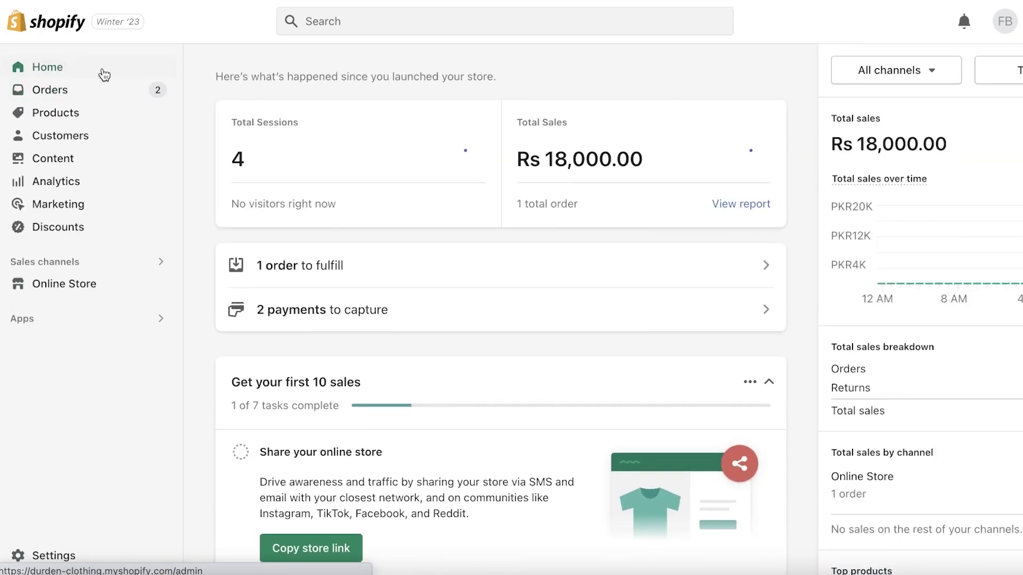
left_click(95, 91)
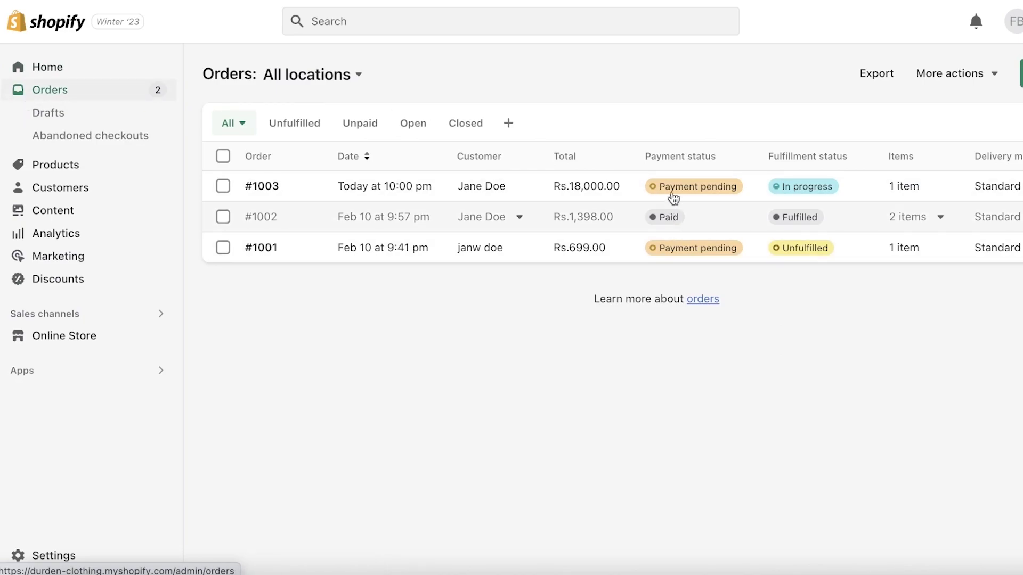
left_click(801, 243)
scroll(756, 99, "down", 3)
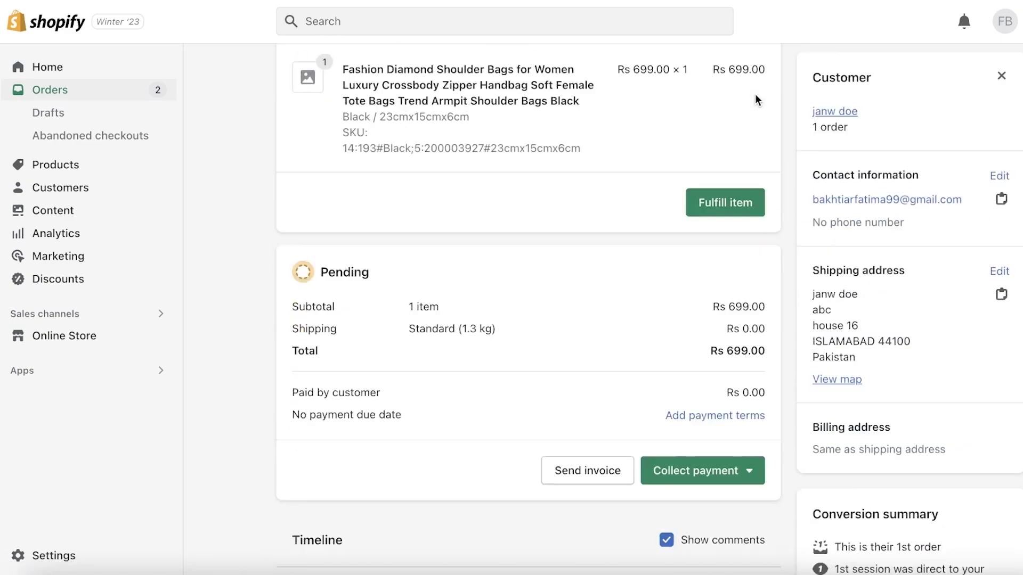
scroll(639, 139, "down", 8)
scroll(609, 148, "up", 8)
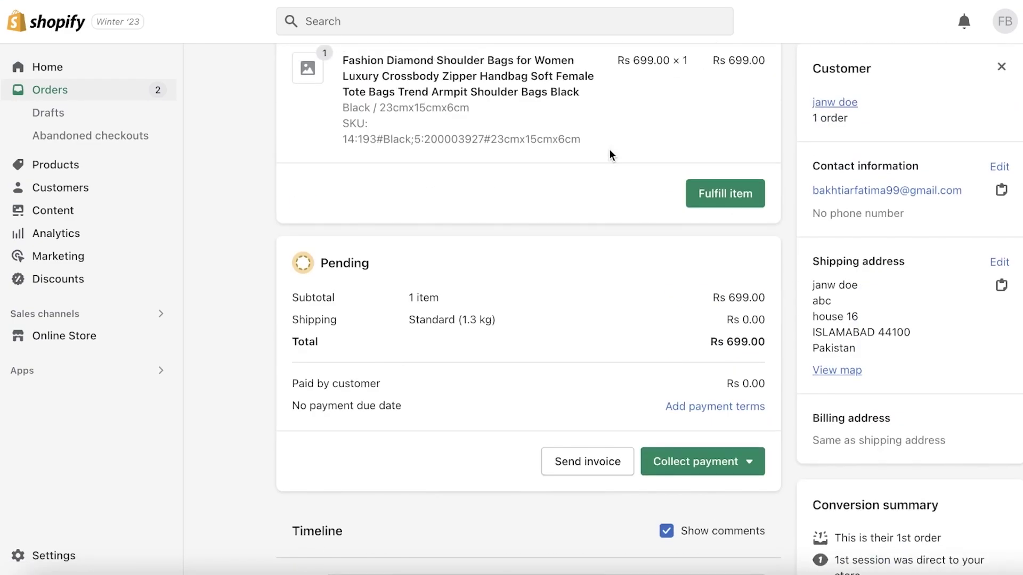
scroll(610, 152, "up", 3)
left_click(43, 70)
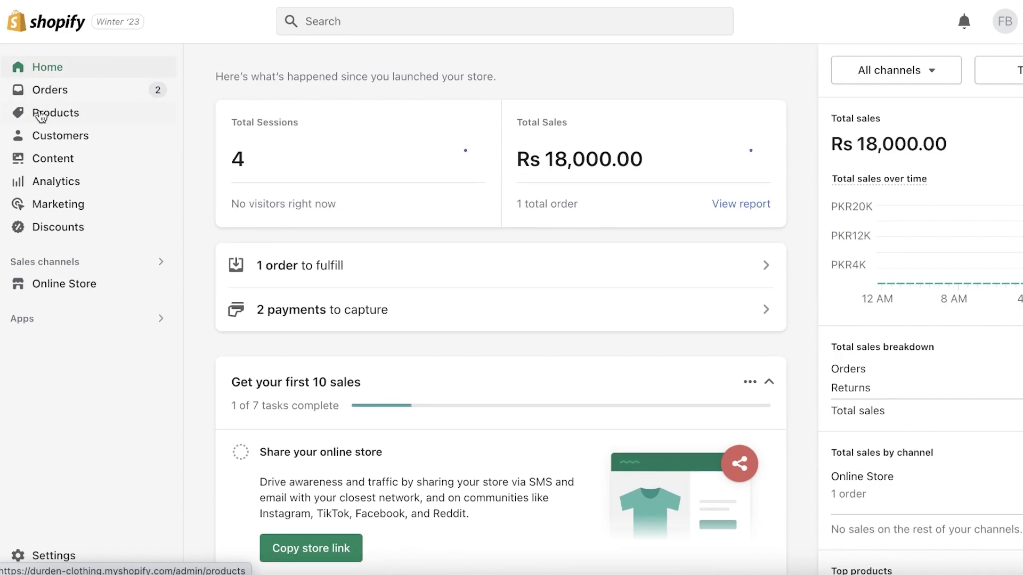
Open Checkout settings and review checkout style, customer contact method and order processing options.
left_click(30, 556)
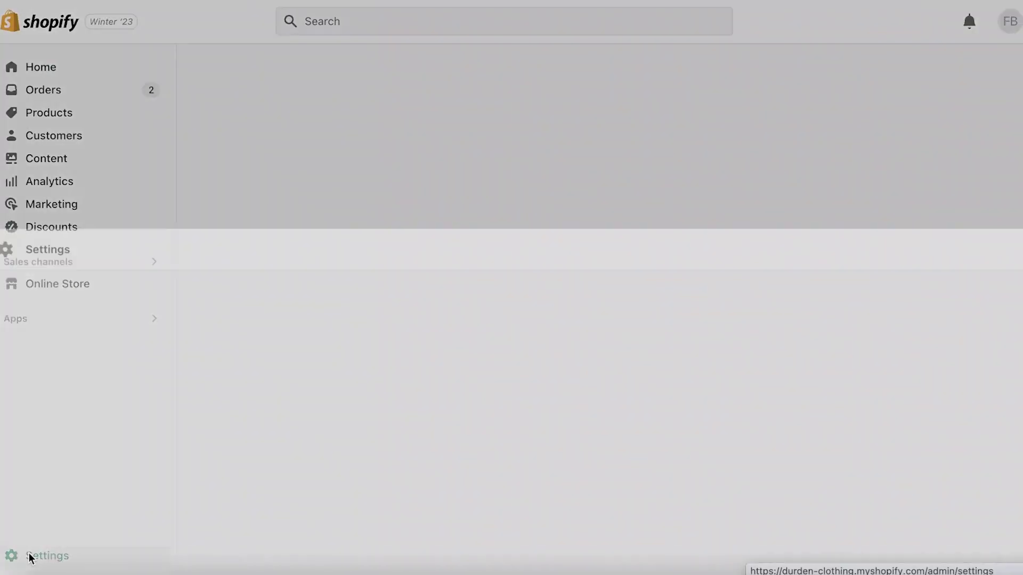
left_click(136, 319)
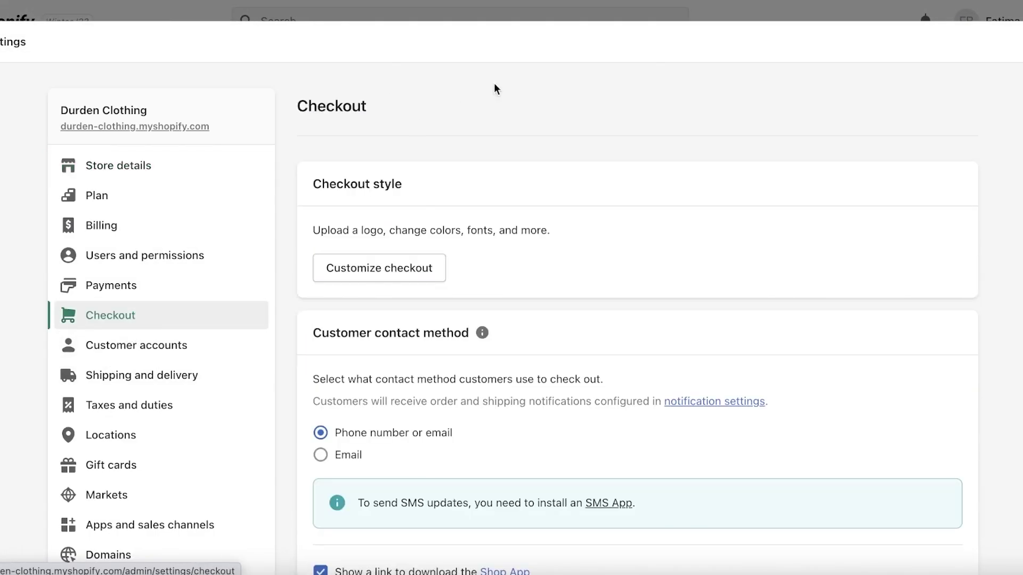
scroll(520, 235, "down", 20)
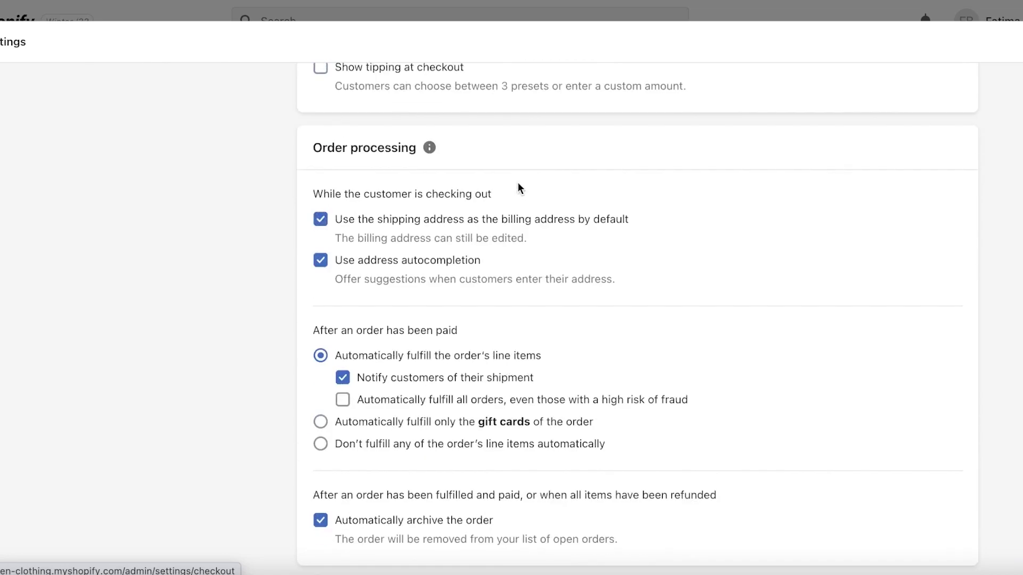
scroll(1013, 180, "up", 20)
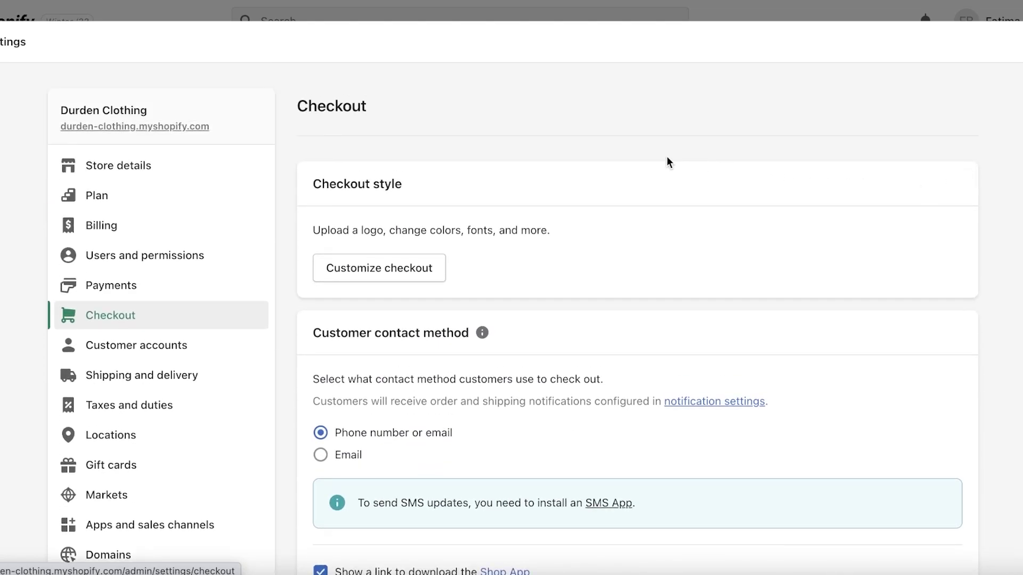
scroll(650, 149, "down", 10)
scroll(613, 134, "up", 10)
scroll(133, 474, "down", 3)
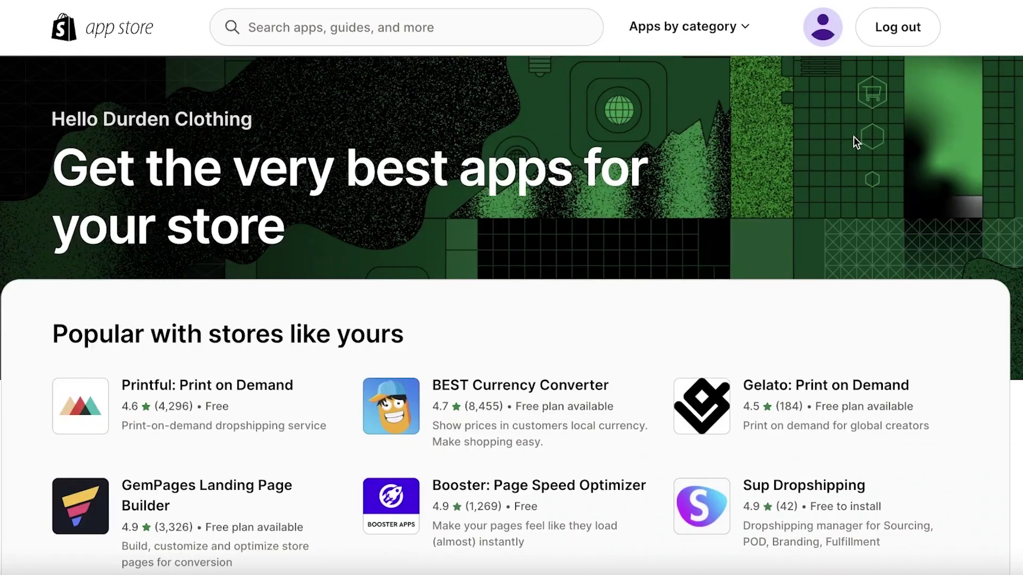
Open the PageFly app listing in the App Store and look it over.
scroll(440, 176, "down", 8)
right_click(87, 369)
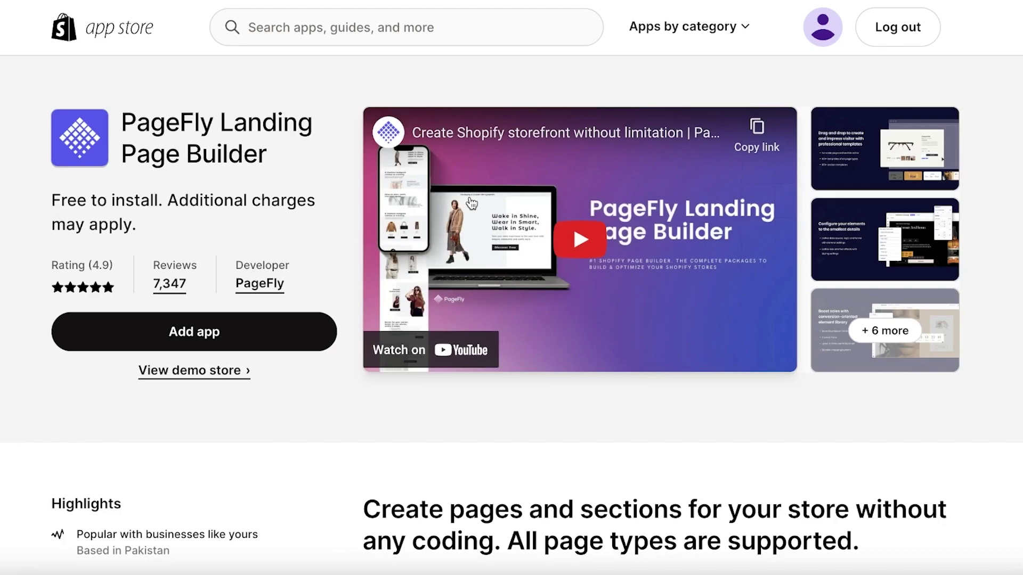
scroll(371, 212, "down", 6)
scroll(371, 212, "up", 6)
scroll(268, 242, "down", 5)
scroll(298, 186, "up", 5)
Search the App Store for 'checkout page' and scroll the 640 results.
left_click(371, 28)
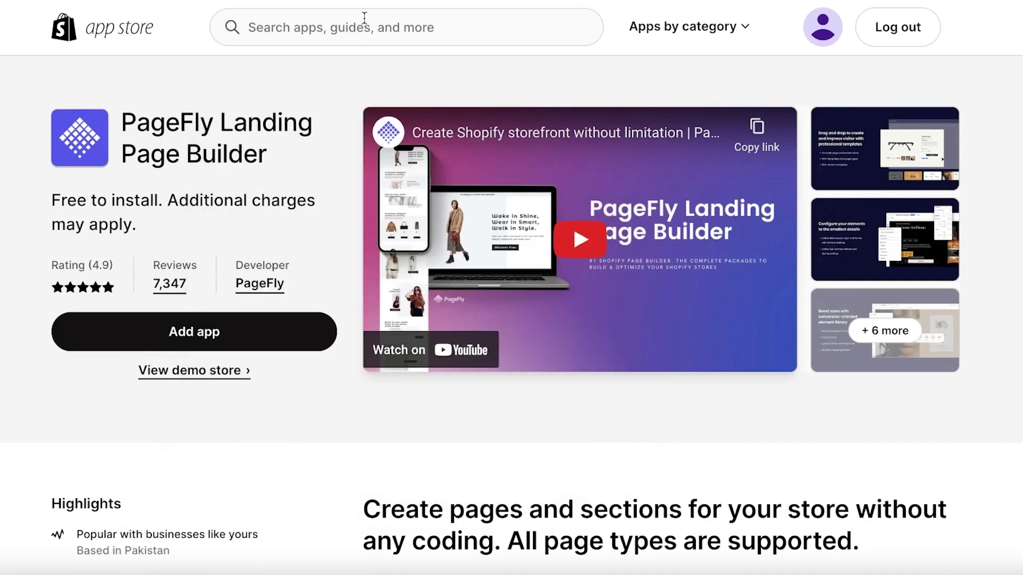
left_click(362, 21)
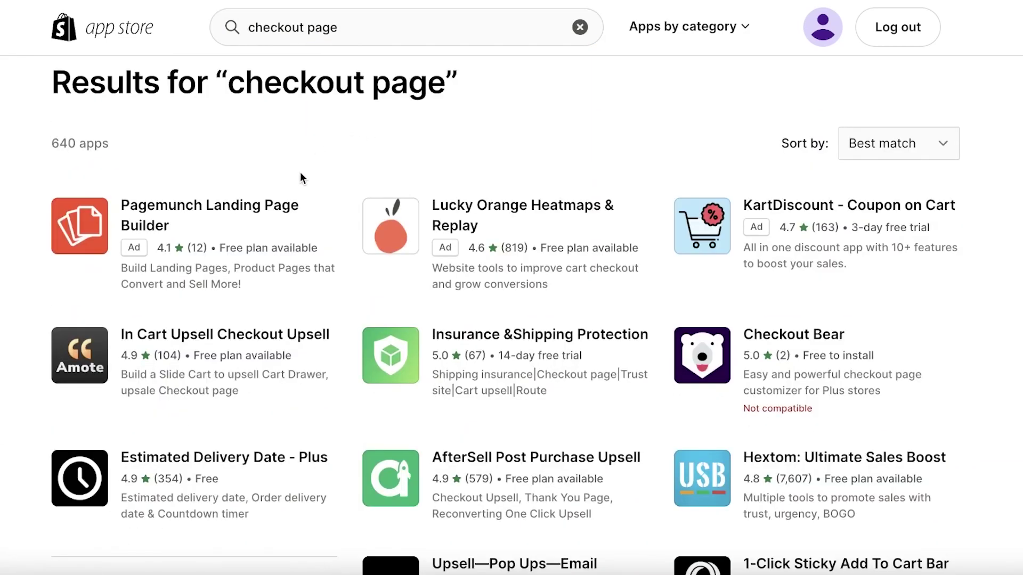
scroll(300, 173, "down", 2)
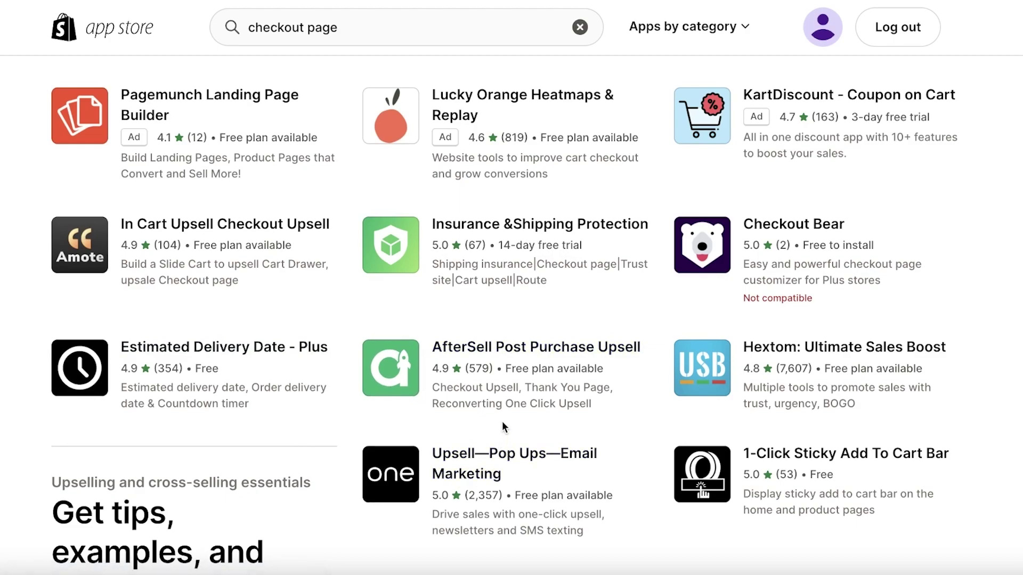
scroll(465, 135, "up", 3)
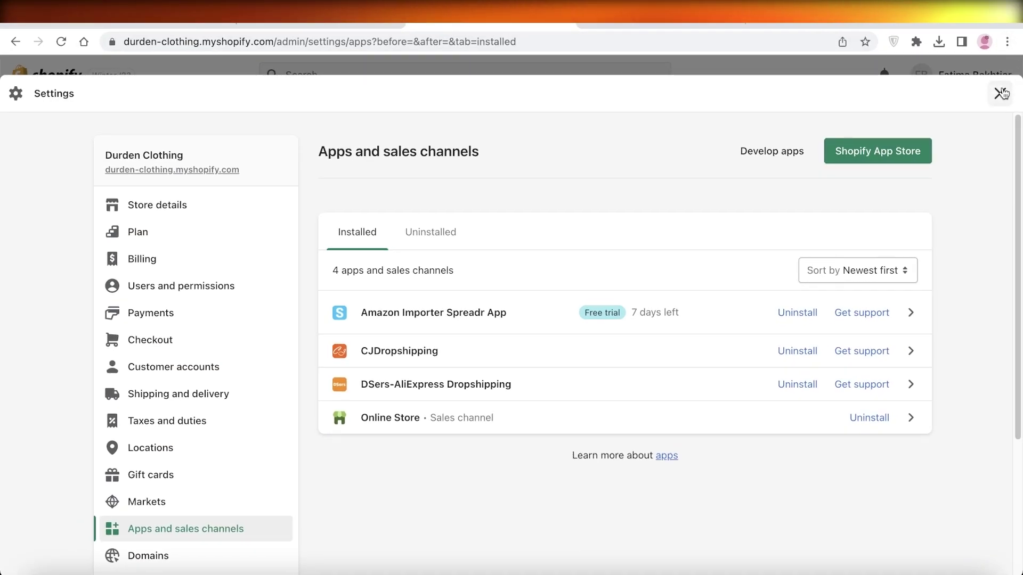
Close Settings and return to the admin Home dashboard showing Rs 18,000.00 in sales.
left_click(1002, 94)
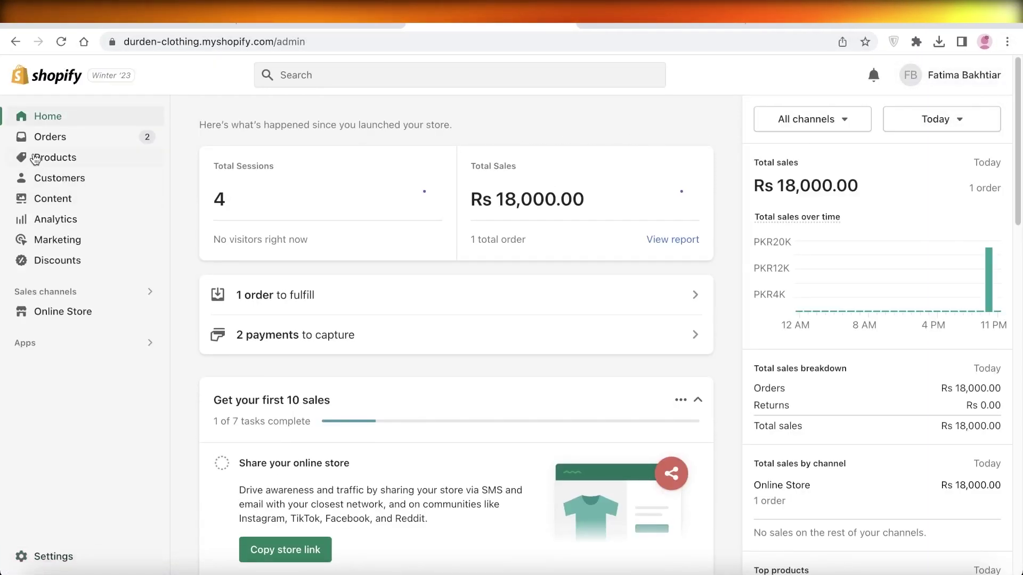